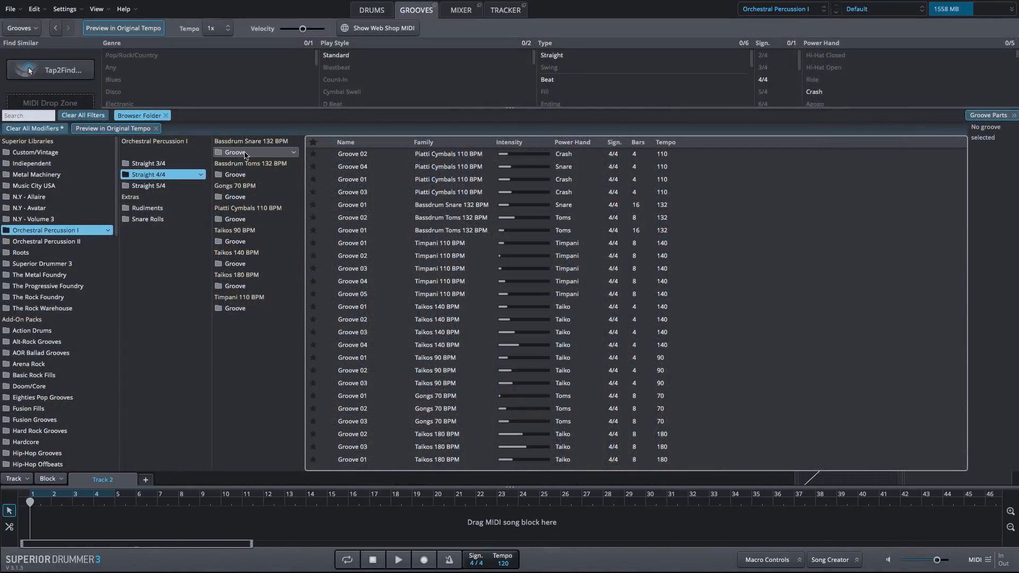
# - Preview Groove 01 from Bassdrum Snare 132 BPM and add only its Snare part to Track 2 at bar 1
pyautogui.click(245, 154)
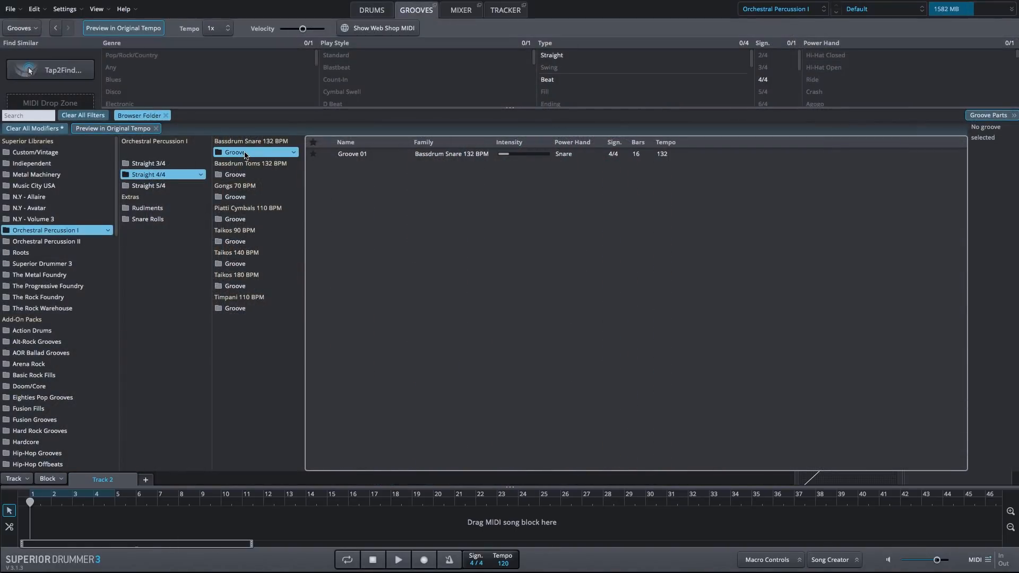
pyautogui.moveTo(324, 158)
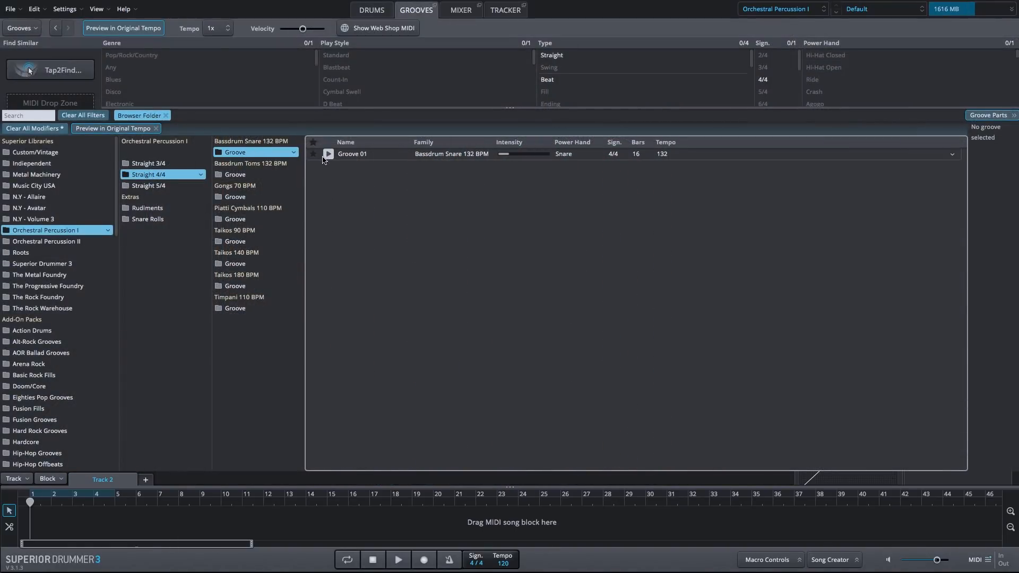
pyautogui.click(327, 155)
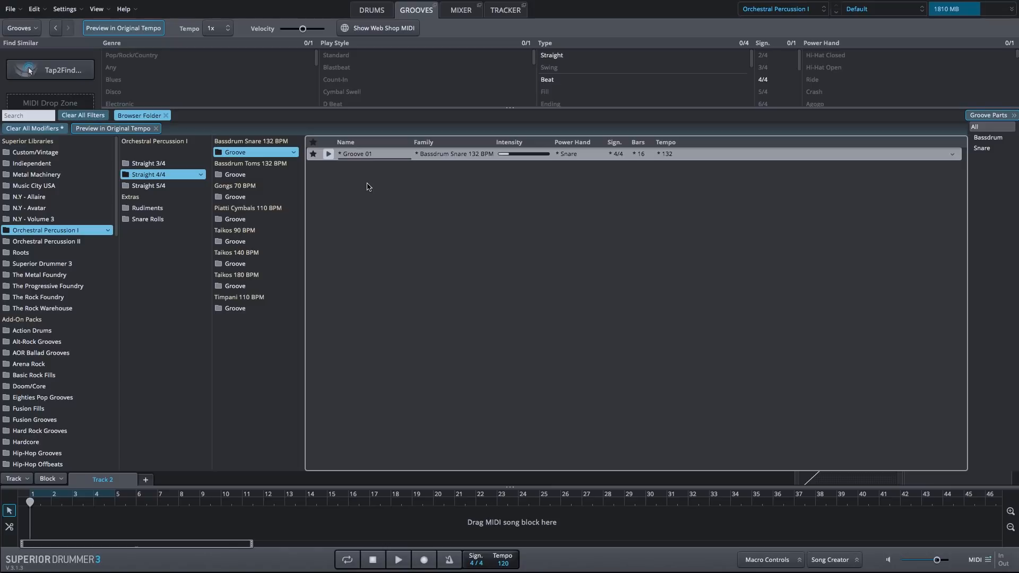
pyautogui.click(991, 151)
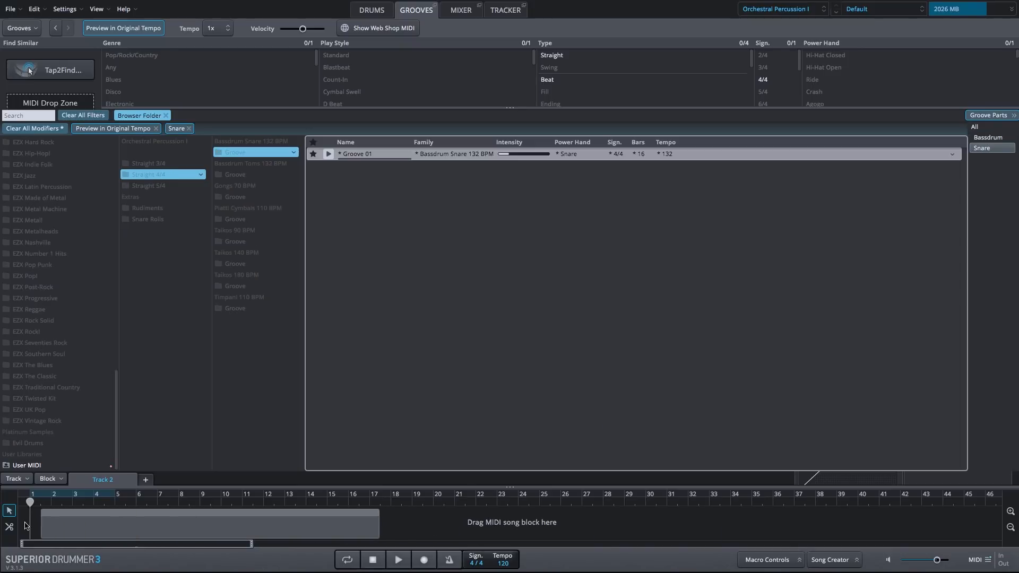
# - Extend the song track's loop range to cover bars 1 through 16 and play the snare block
pyautogui.click(119, 501)
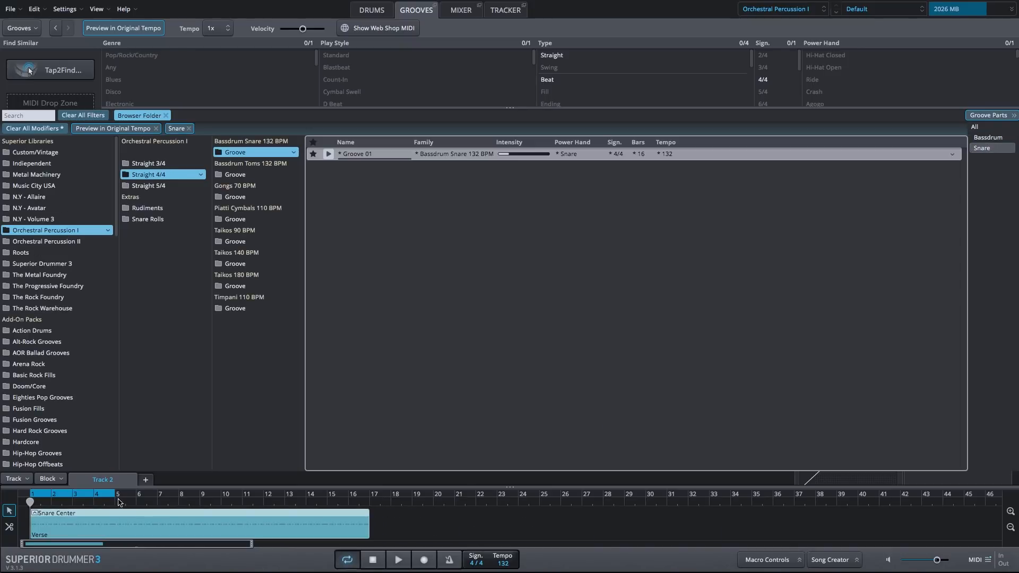
pyautogui.moveTo(119, 494); pyautogui.dragTo(371, 494)
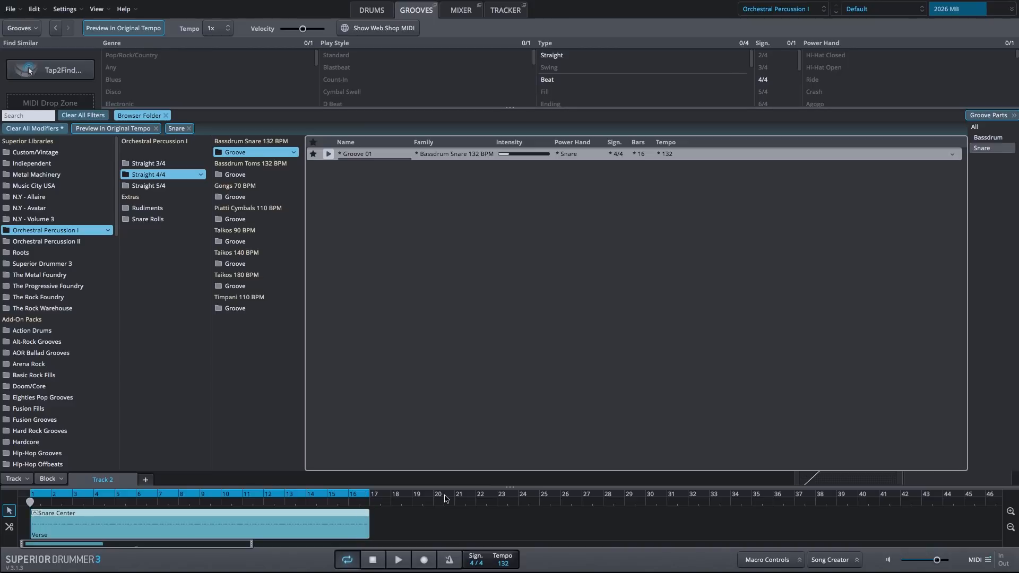
pyautogui.press('space')
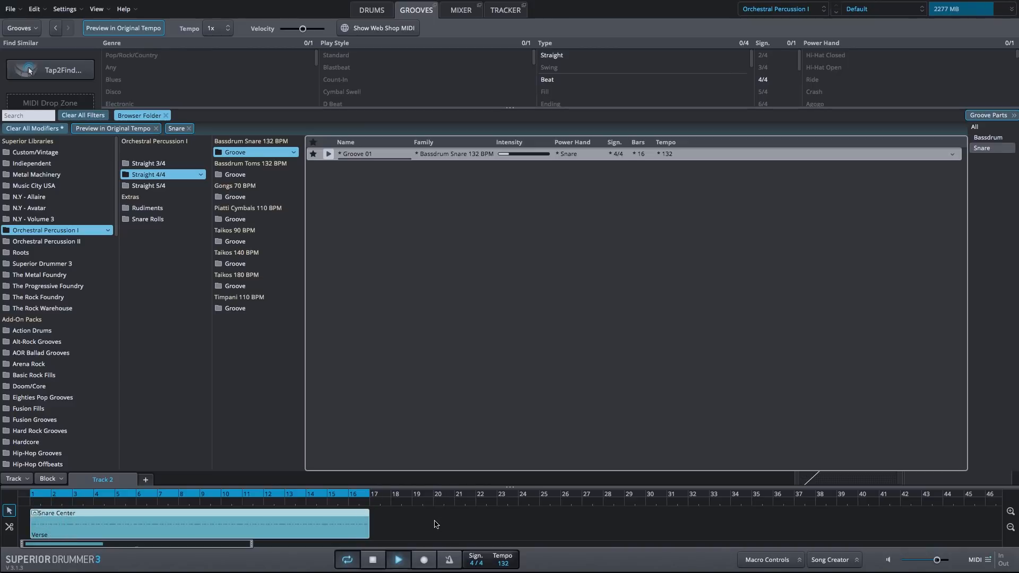
pyautogui.press('space')
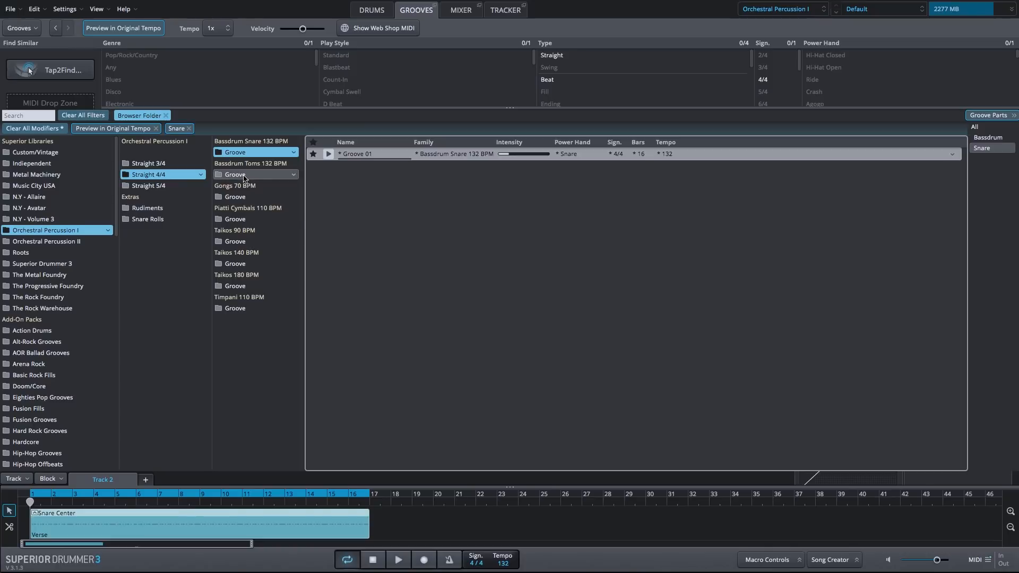
# - Preview Groove 03 from Piatti Cymbals 110 BPM and merge its Bassdrum and Crash parts into the snare block
pyautogui.click(241, 220)
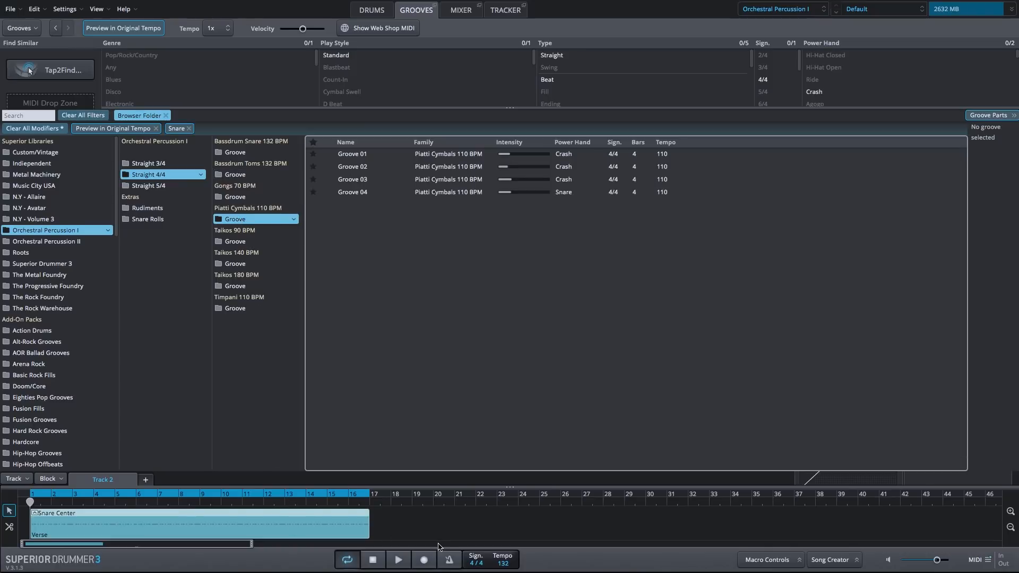
pyautogui.click(329, 180)
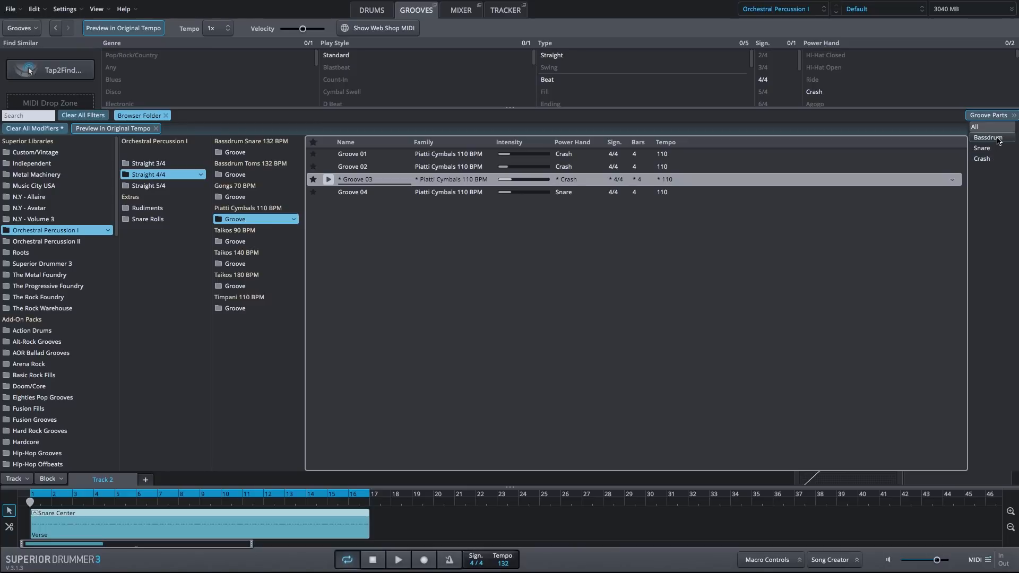
pyautogui.click(987, 140)
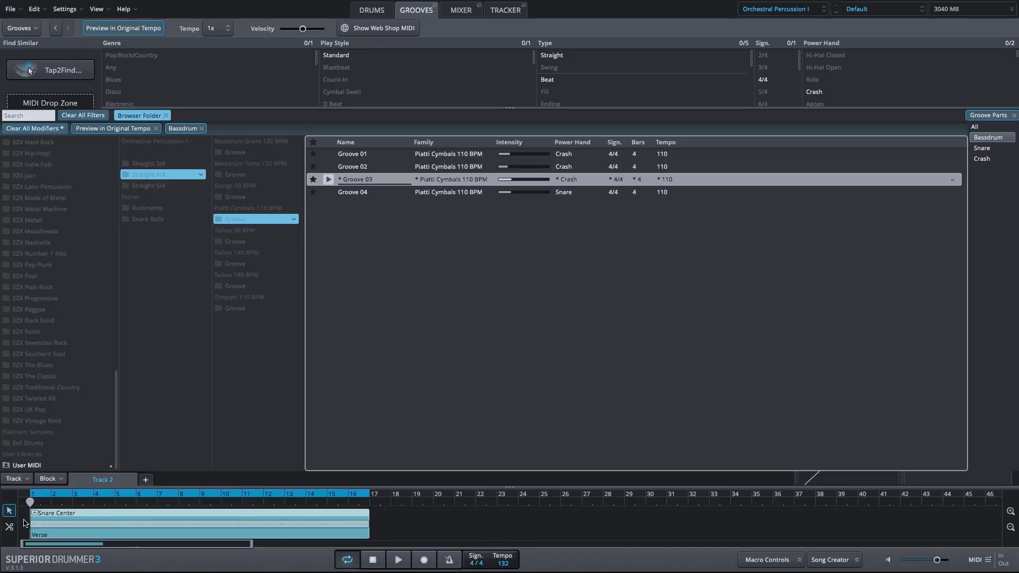
pyautogui.click(987, 161)
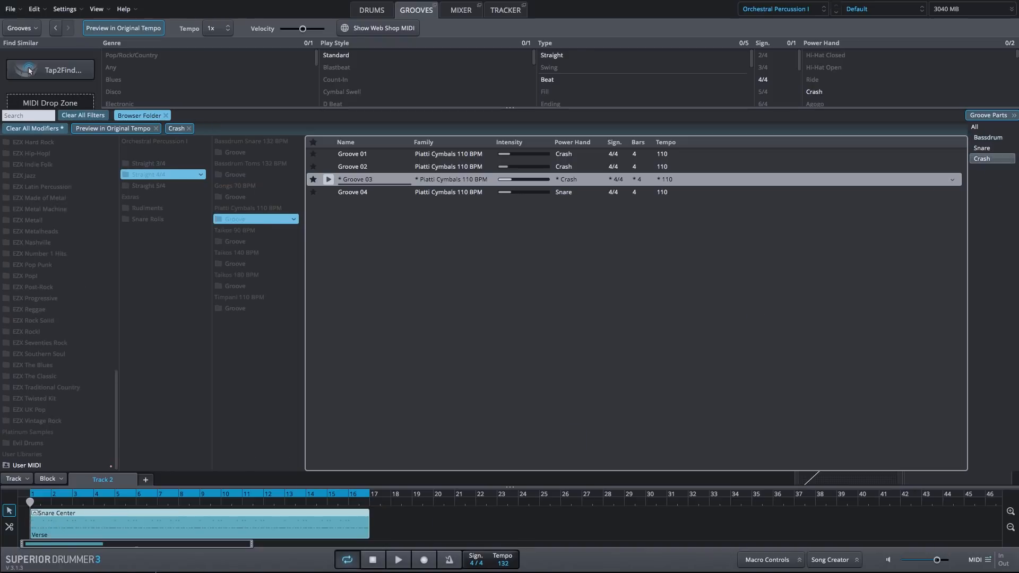
# - Play the merged snare, bassdrum and crash block from bar 5 to check it
pyautogui.click(115, 502)
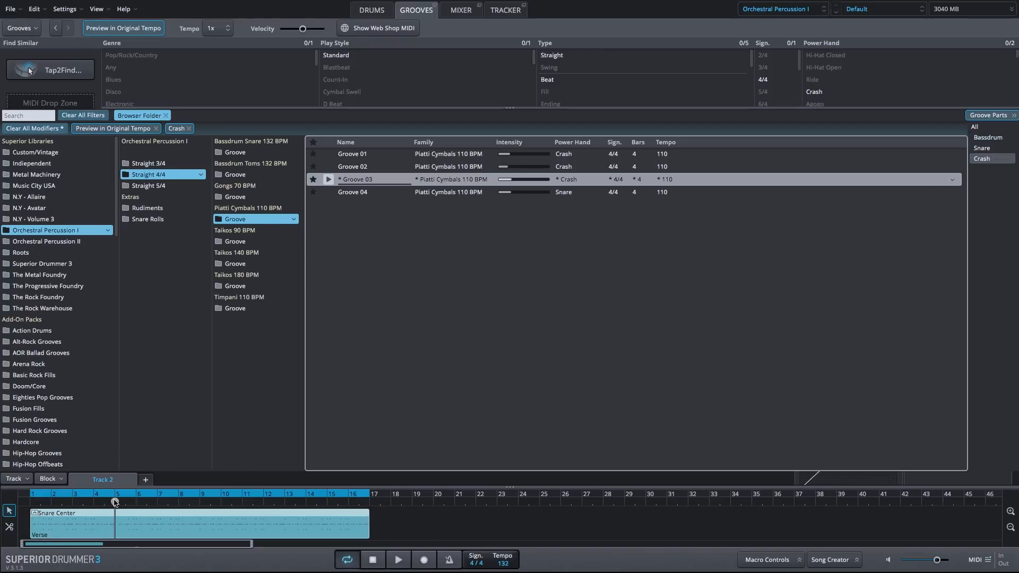
pyautogui.press('space')
pyautogui.press('space')
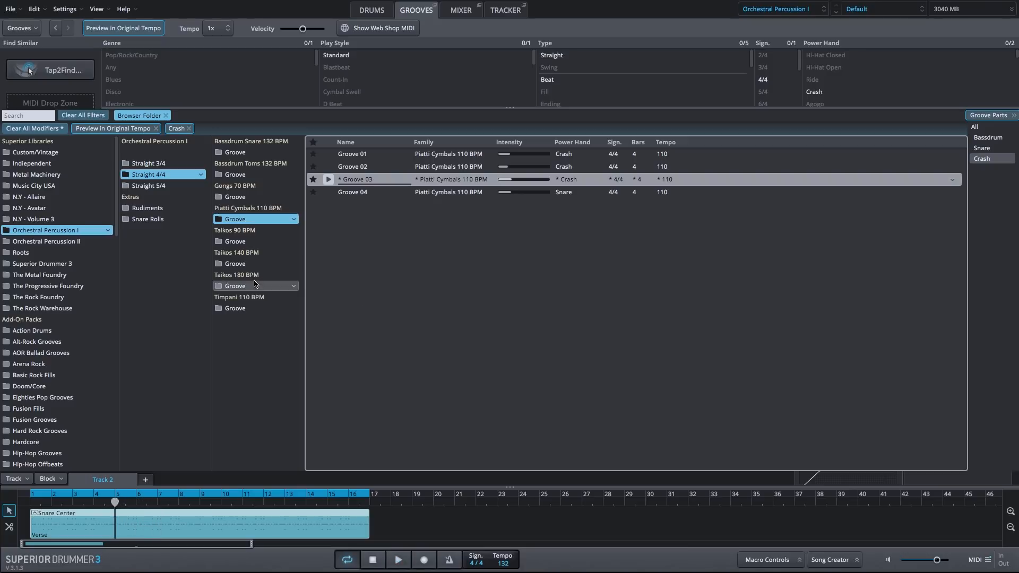
# - Audition the Taikos grooves, merge the Taiko part of Taikos 90 BPM Groove 01 into the block, and play the result
pyautogui.click(249, 263)
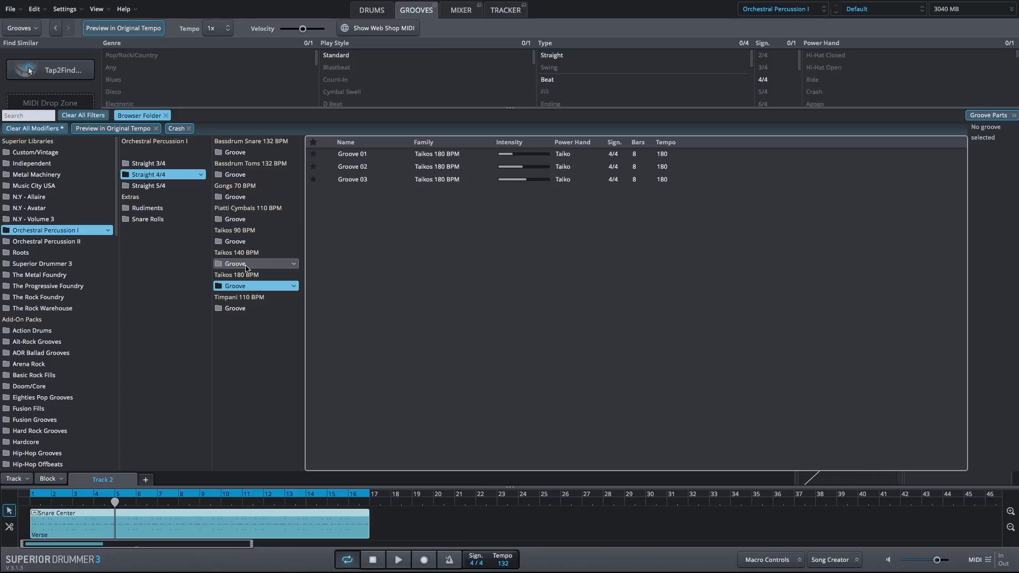
pyautogui.click(329, 155)
pyautogui.click(250, 242)
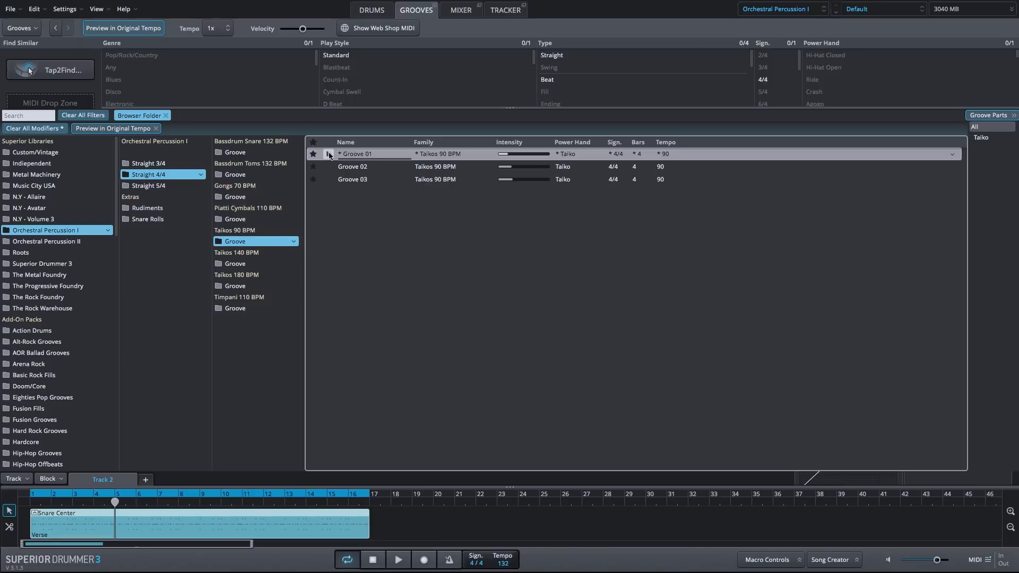
pyautogui.click(997, 139)
pyautogui.moveTo(35, 521); pyautogui.dragTo(26, 521)
pyautogui.press('space')
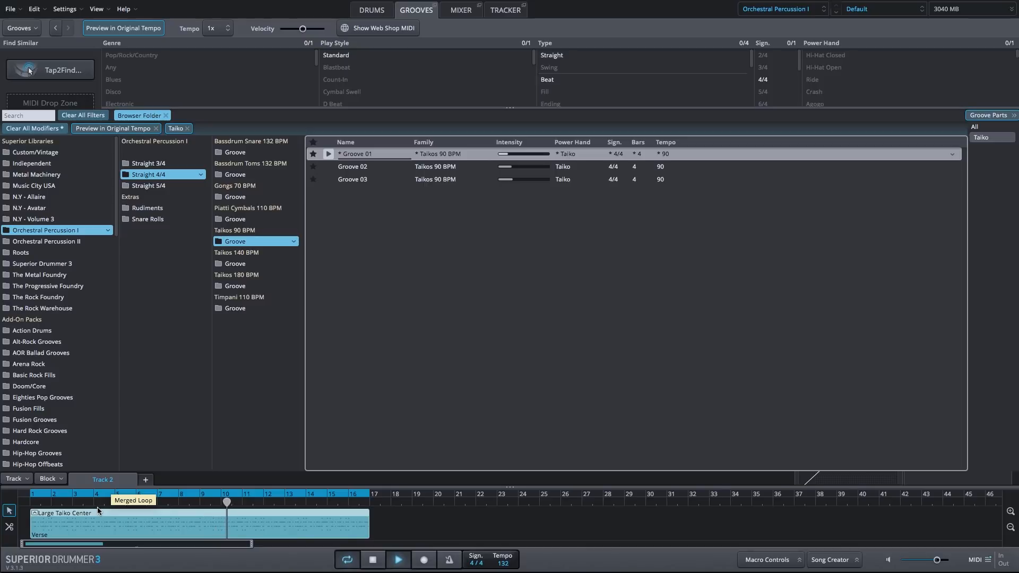
pyautogui.press('space')
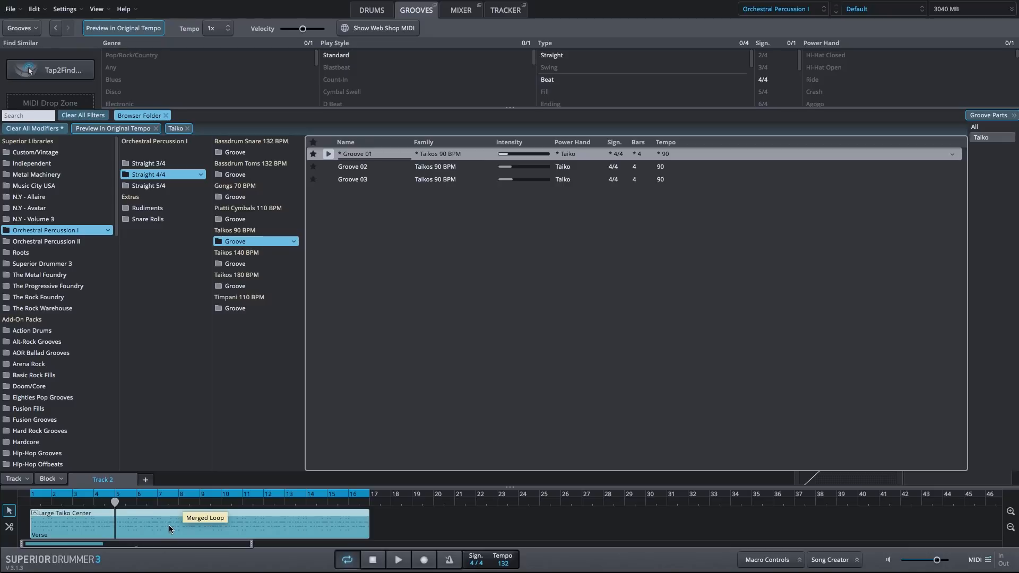
# - Open the merged block for play style editing and select the bass drum, the Opening Hit cymbal and all three taikos
pyautogui.doubleClick(214, 518)
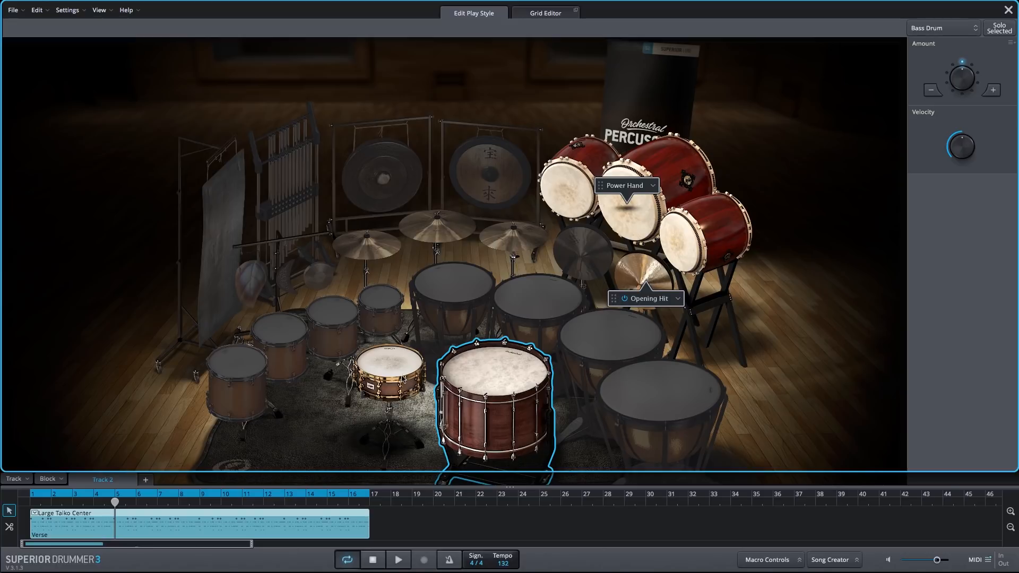
pyautogui.keyDown('ctrl'); pyautogui.click(631, 272); pyautogui.keyUp('ctrl')
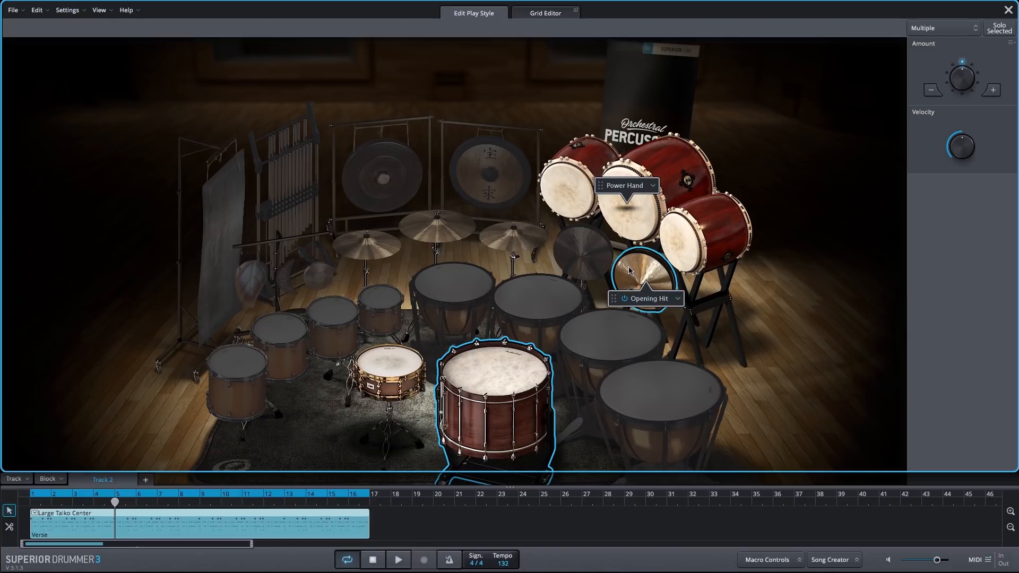
pyautogui.keyDown('ctrl'); pyautogui.click(665, 231); pyautogui.keyUp('ctrl')
pyautogui.keyDown('ctrl'); pyautogui.click(613, 211); pyautogui.keyUp('ctrl')
pyautogui.keyDown('ctrl'); pyautogui.click(569, 199); pyautogui.keyUp('ctrl')
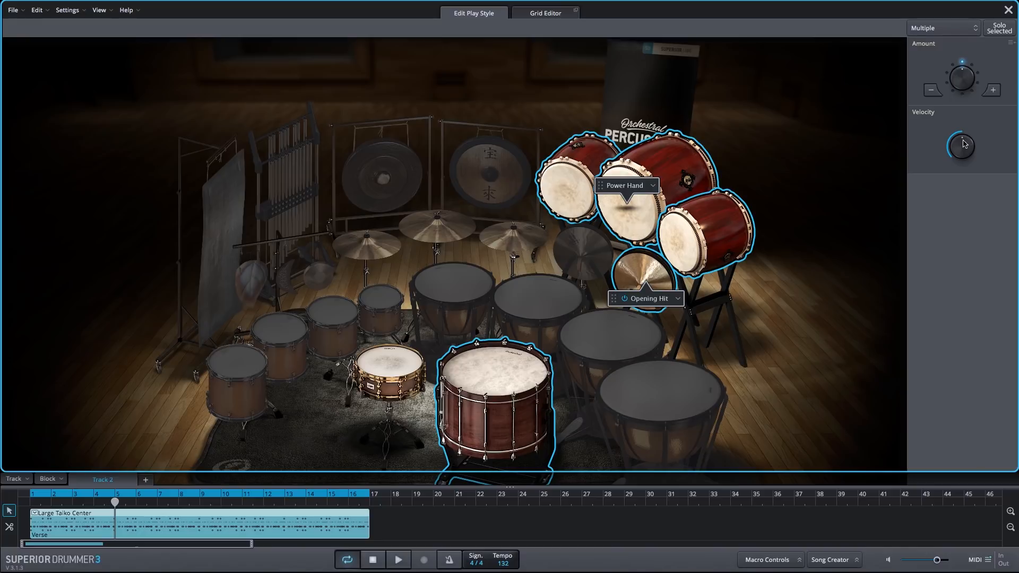
# - Lower the velocity of the selected bass drum, cymbal and taikos to about -62 while listening to the block
pyautogui.moveTo(963, 143); pyautogui.dragTo(963, 156)
pyautogui.click(399, 560)
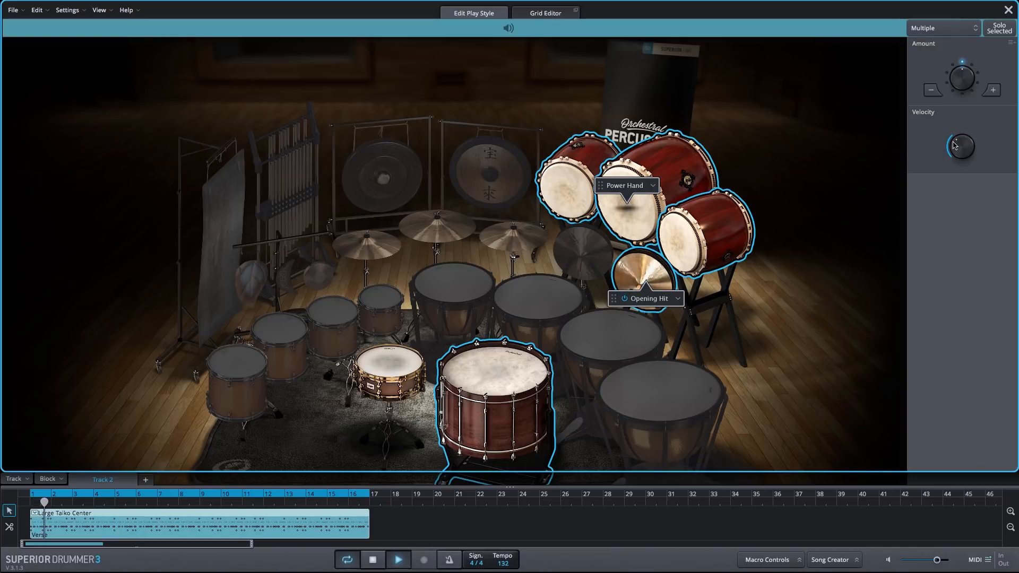
pyautogui.moveTo(954, 146); pyautogui.dragTo(954, 142)
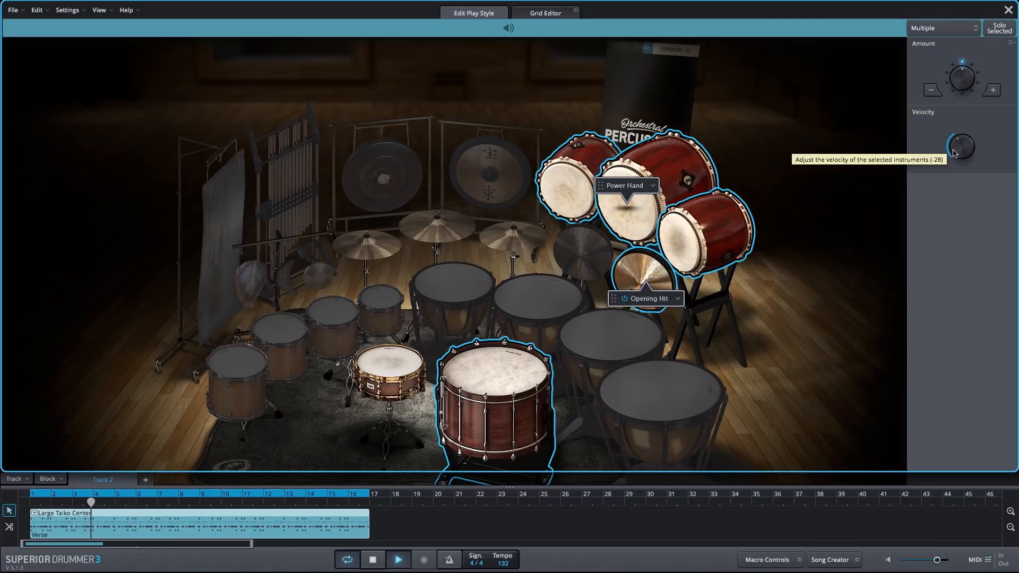
pyautogui.click(954, 150)
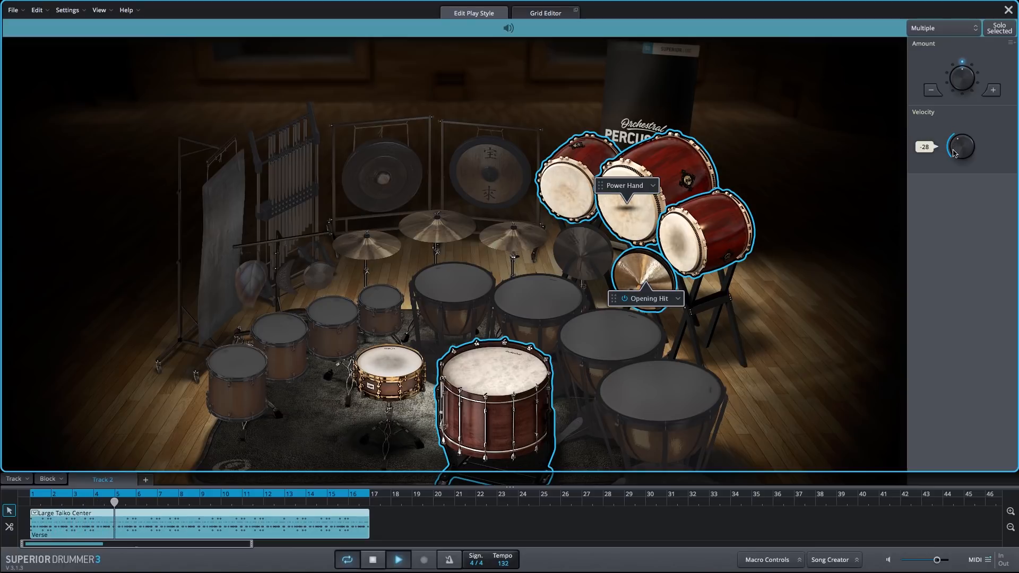
pyautogui.moveTo(954, 150); pyautogui.dragTo(956, 157)
pyautogui.press('space')
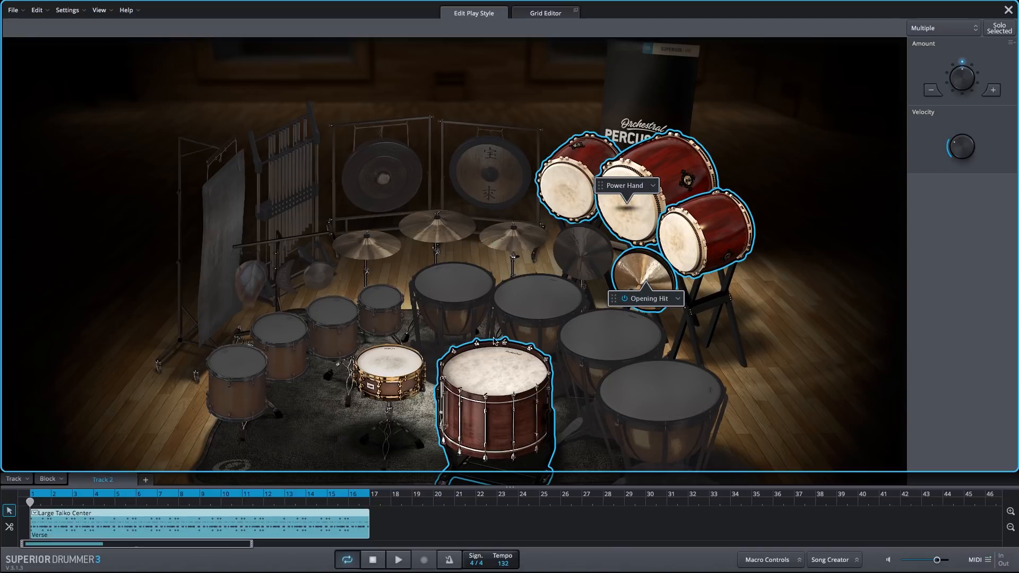
pyautogui.moveTo(960, 149)
pyautogui.mouseDown()
pyautogui.moveTo(948, 174)
pyautogui.moveTo(950, 139)
pyautogui.moveTo(943, 159)
pyautogui.mouseUp()
pyautogui.press('space')
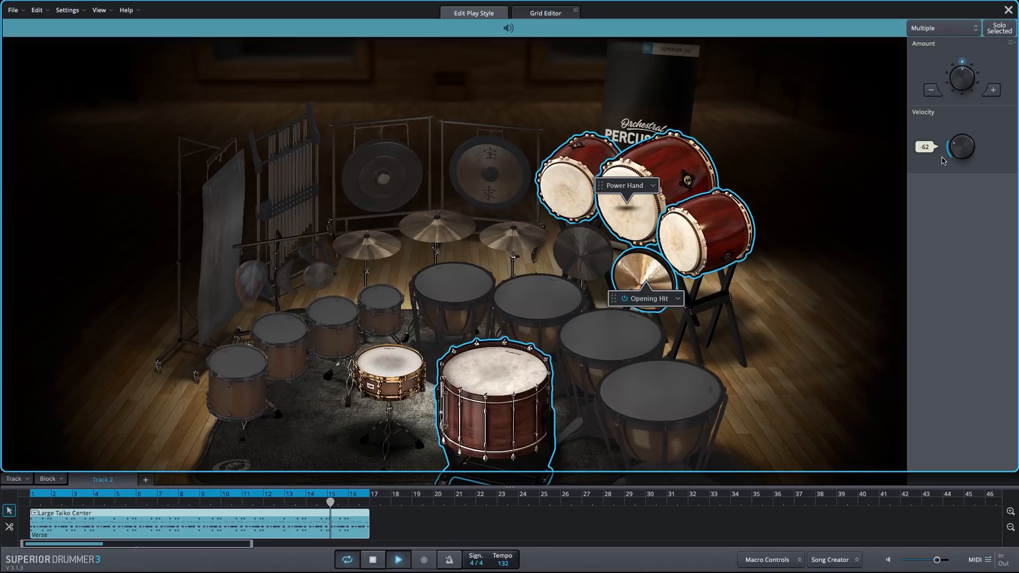
pyautogui.moveTo(944, 159); pyautogui.dragTo(944, 164)
pyautogui.press('space')
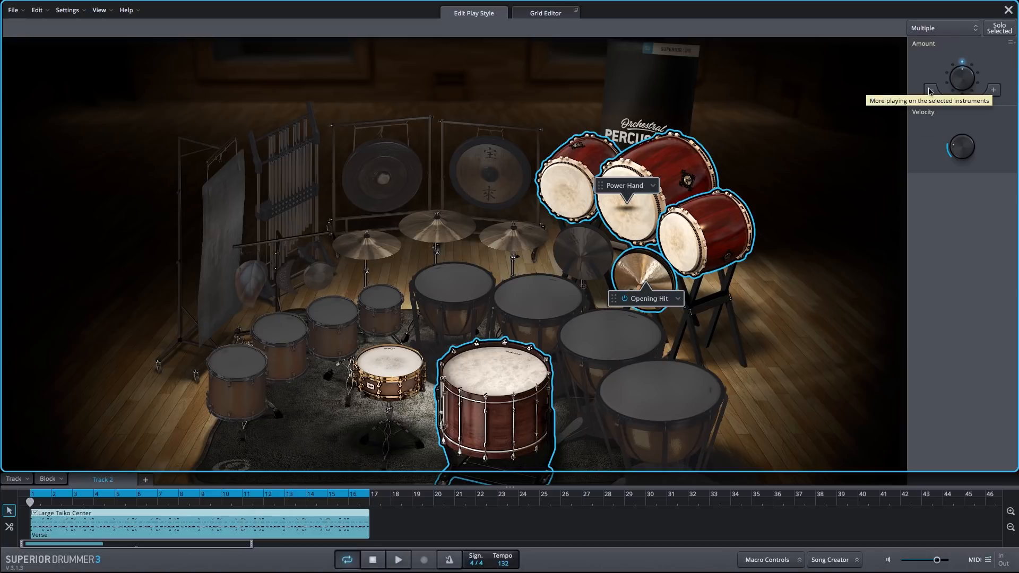
# - Select only the bass drum, reduce its playing amount to 16 hits, and try its velocity at -15 during playback
pyautogui.click(520, 373)
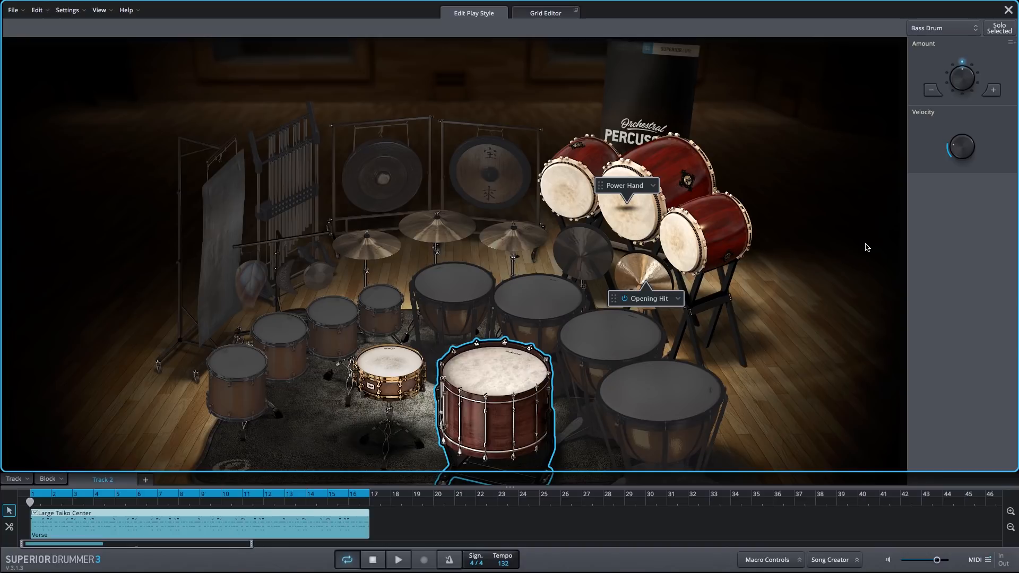
pyautogui.press('space')
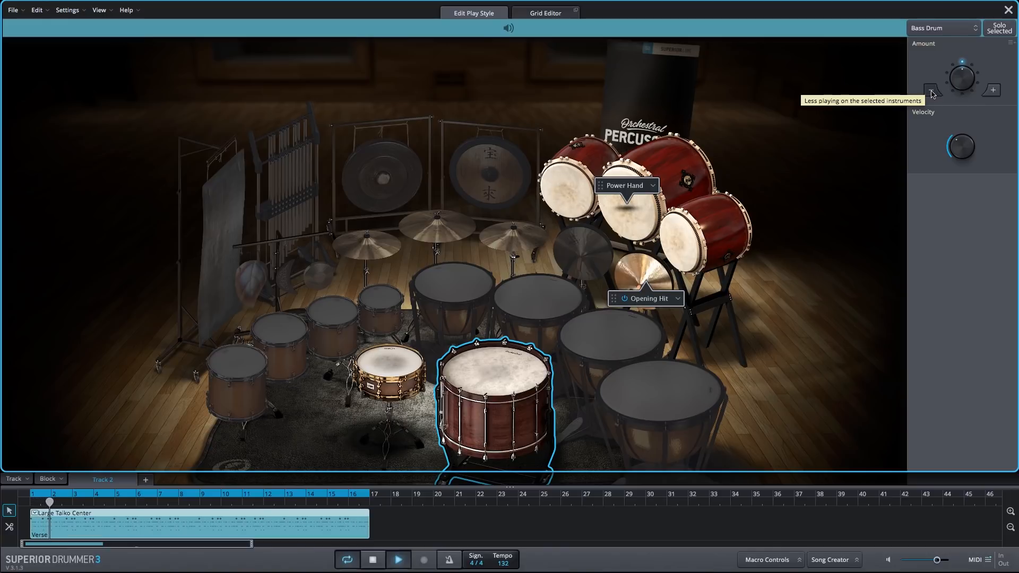
pyautogui.click(932, 91)
pyautogui.click(932, 91)
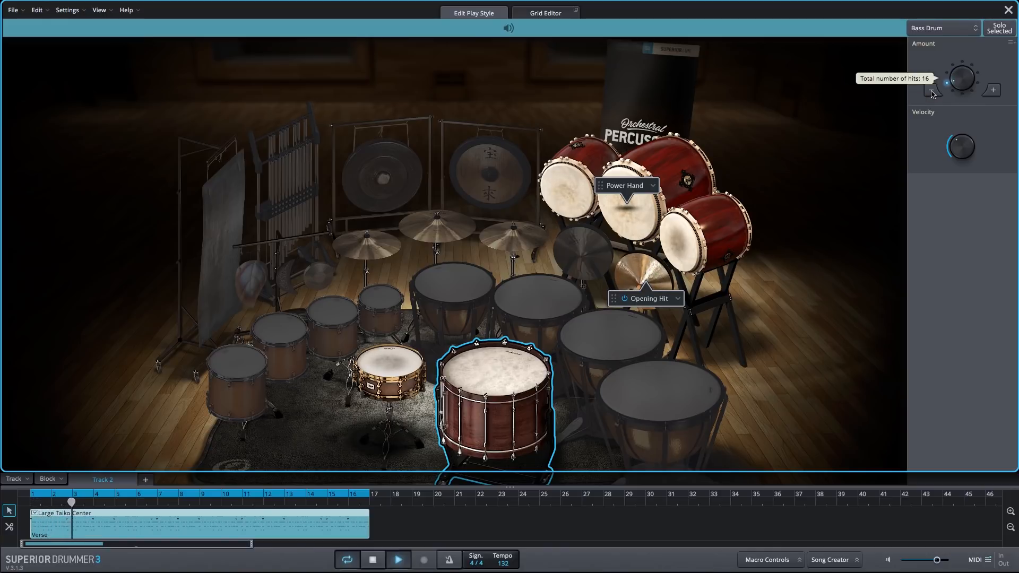
pyautogui.click(933, 92)
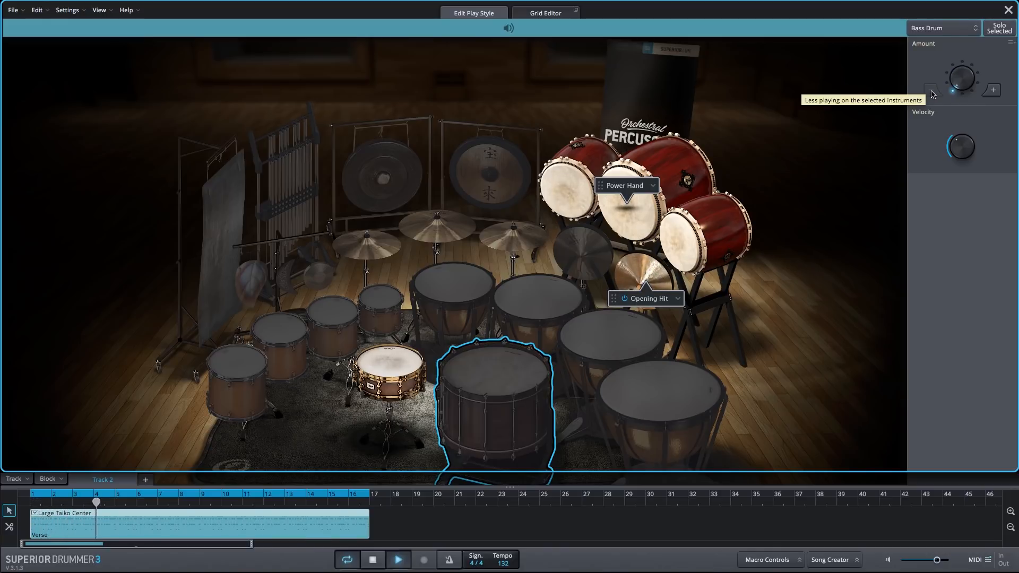
pyautogui.click(993, 92)
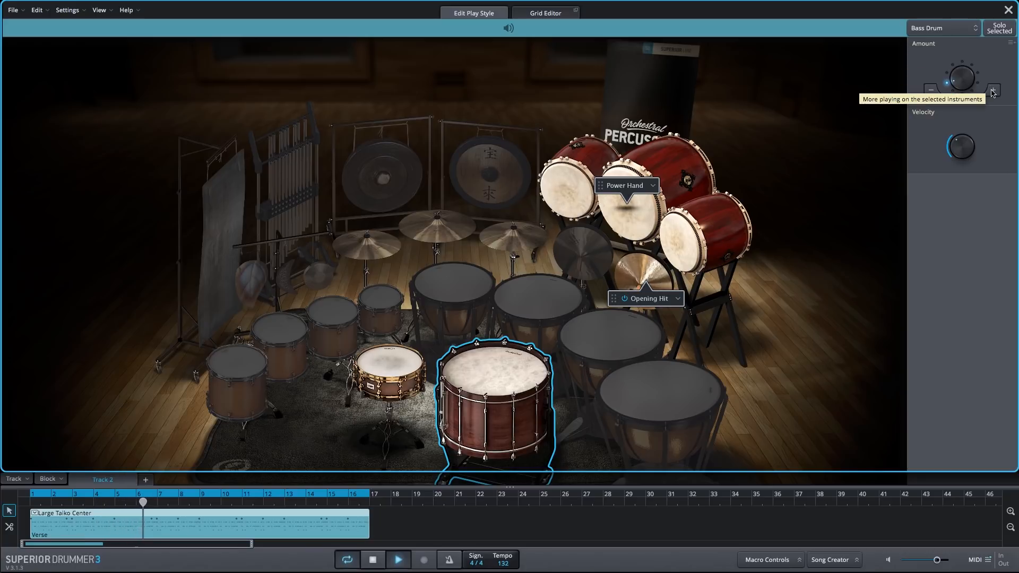
pyautogui.moveTo(958, 153); pyautogui.dragTo(958, 148)
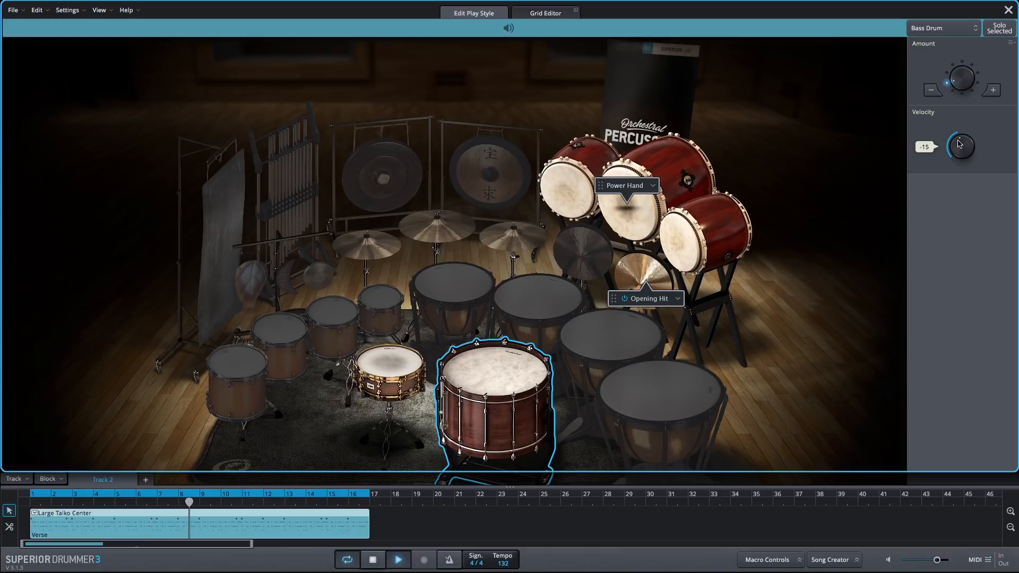
pyautogui.press('space')
# - Extend the bass drum selection to the Opening Hit cymbal and all three taiko drums
pyautogui.click(500, 370)
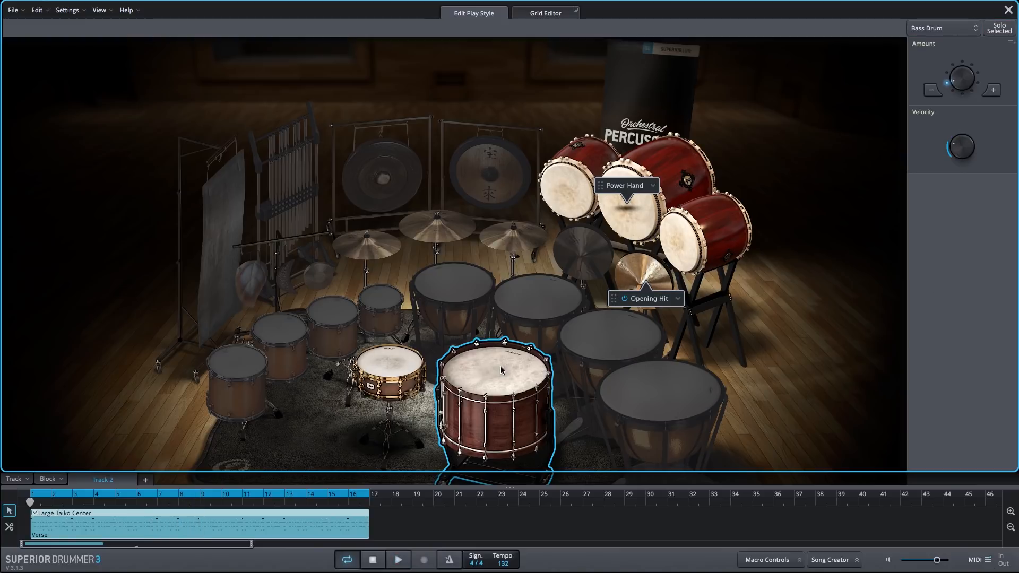
pyautogui.keyDown('shift'); pyautogui.click(652, 263); pyautogui.keyUp('shift')
pyautogui.keyDown('shift'); pyautogui.click(681, 247); pyautogui.keyUp('shift')
pyautogui.keyDown('shift'); pyautogui.click(639, 209); pyautogui.keyUp('shift')
pyautogui.keyDown('shift'); pyautogui.click(598, 209); pyautogui.keyUp('shift')
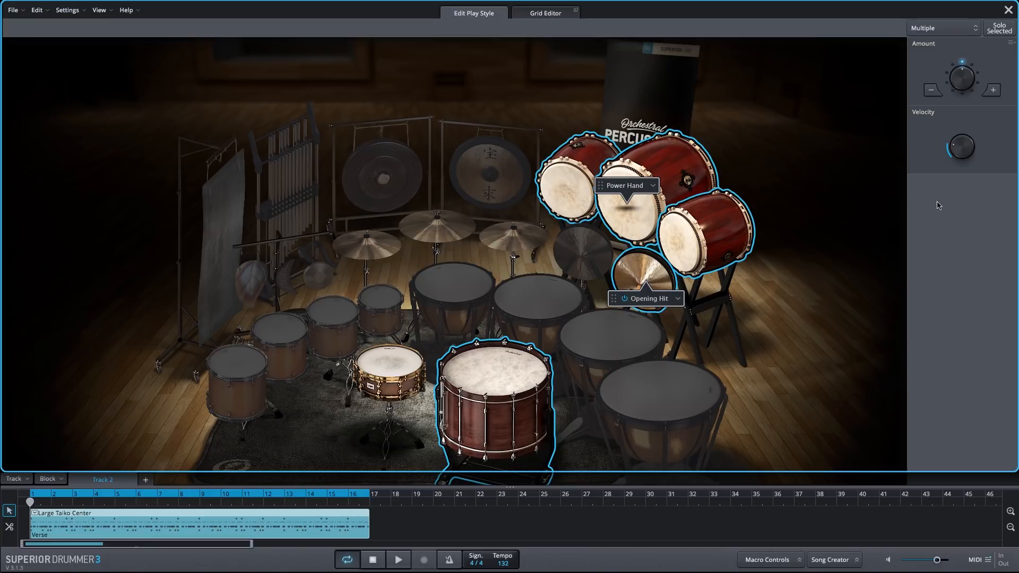
# - Raise the shared velocity of the selected bass drum, Opening Hit cymbal and taikos, and listen to the block
pyautogui.moveTo(967, 157); pyautogui.dragTo(964, 129)
pyautogui.press('space')
pyautogui.press('space')
# - Increase the bass drum's playing amount and select it together with the Opening Hit cymbal and all three taikos
pyautogui.click(518, 371)
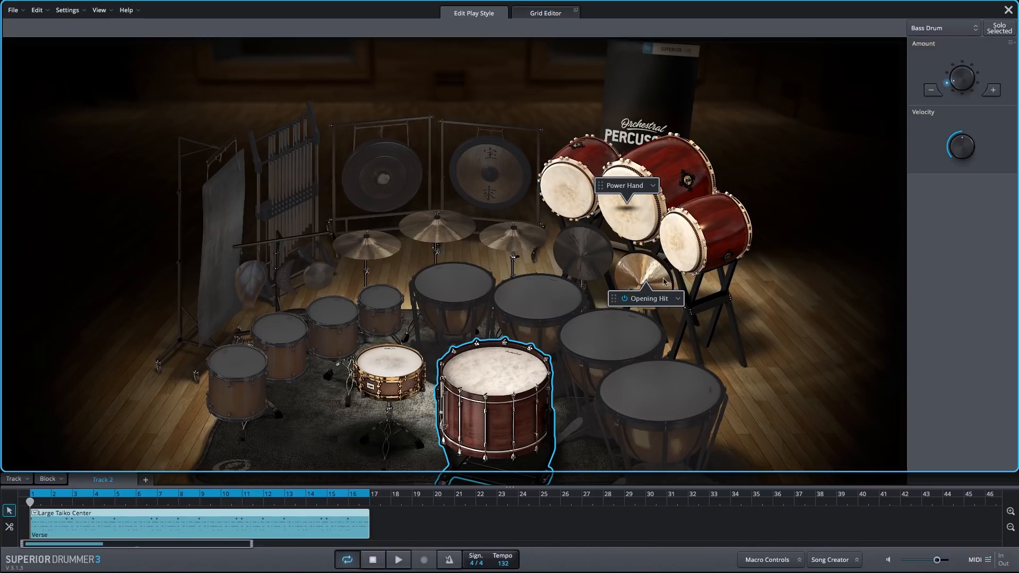
pyautogui.click(991, 91)
pyautogui.click(662, 275)
pyautogui.keyDown('shift'); pyautogui.click(671, 253); pyautogui.keyUp('shift')
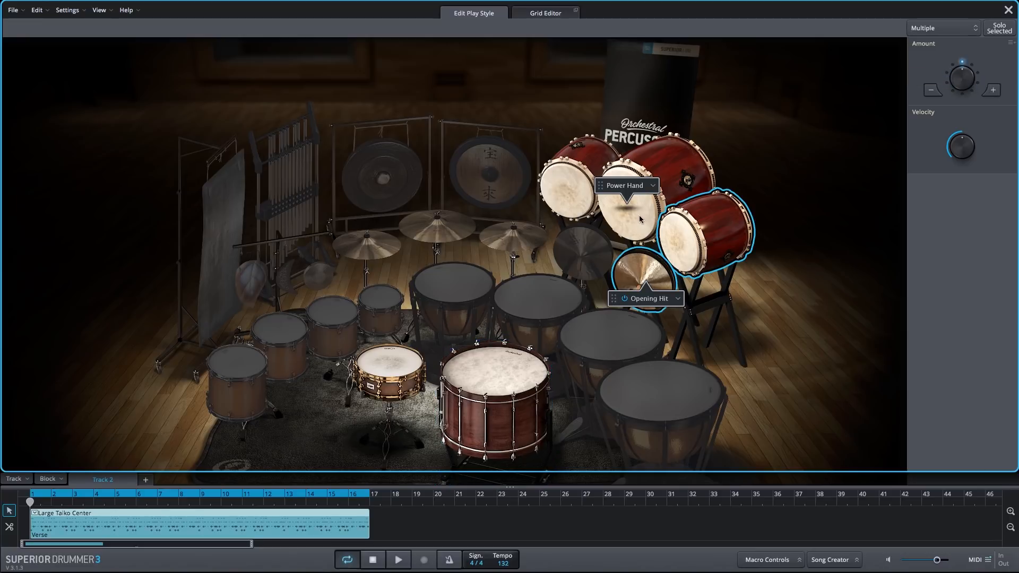
pyautogui.keyDown('shift'); pyautogui.click(639, 216); pyautogui.keyUp('shift')
pyautogui.keyDown('shift'); pyautogui.click(578, 201); pyautogui.keyUp('shift')
pyautogui.keyDown('shift'); pyautogui.click(488, 409); pyautogui.keyUp('shift')
# - Raise the amount of the selected drums and cymbal, and bring their velocity down to about -76, fine-tuning it by playback
pyautogui.moveTo(951, 160)
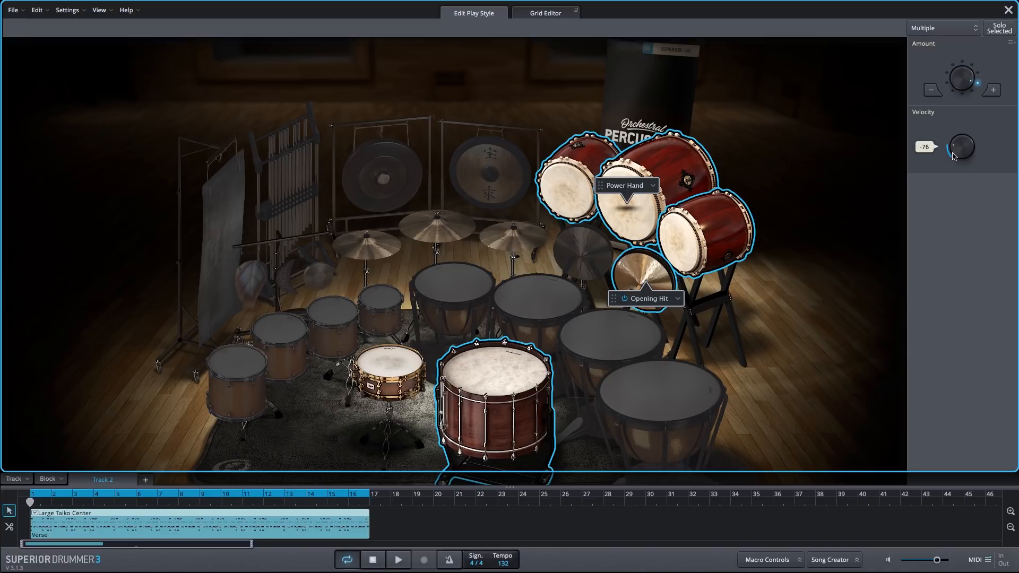
pyautogui.press('space')
pyautogui.moveTo(954, 156)
pyautogui.mouseDown()
pyautogui.moveTo(965, 133)
pyautogui.moveTo(955, 151)
pyautogui.mouseUp()
pyautogui.press('space')
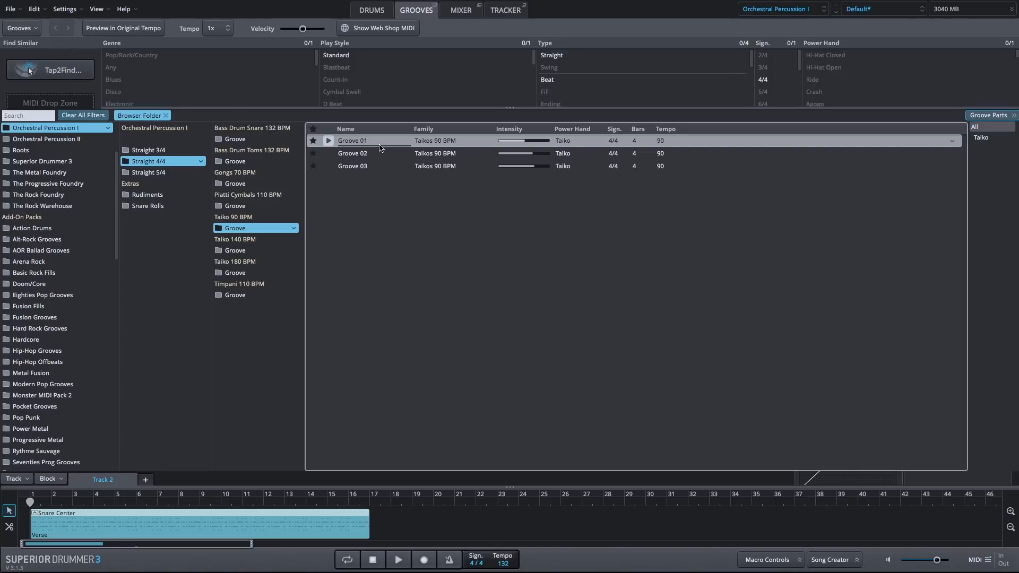
# - Play back the Snare Center block and open it for note editing in the Grid Editor
pyautogui.press('space')
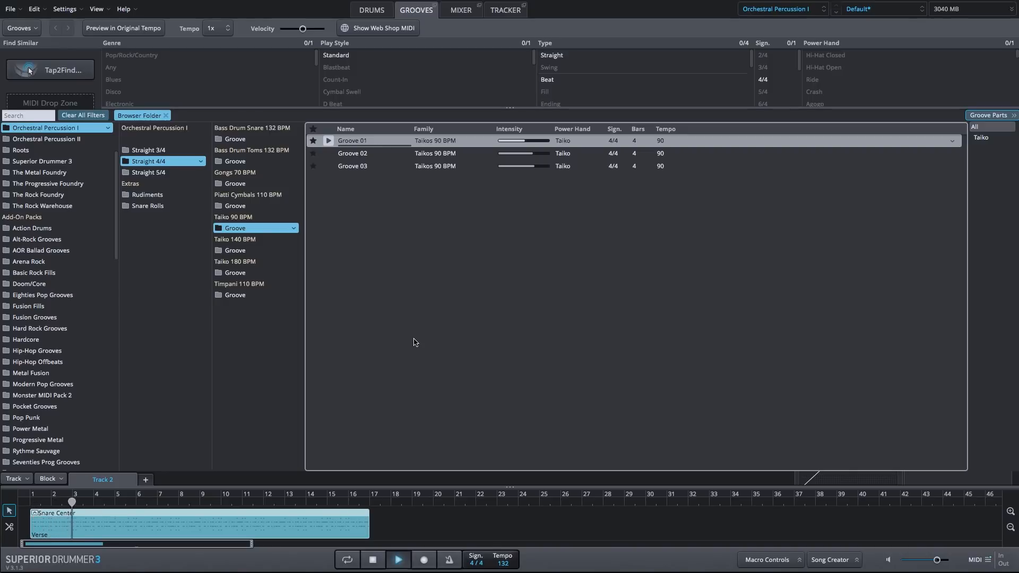
pyautogui.press('space')
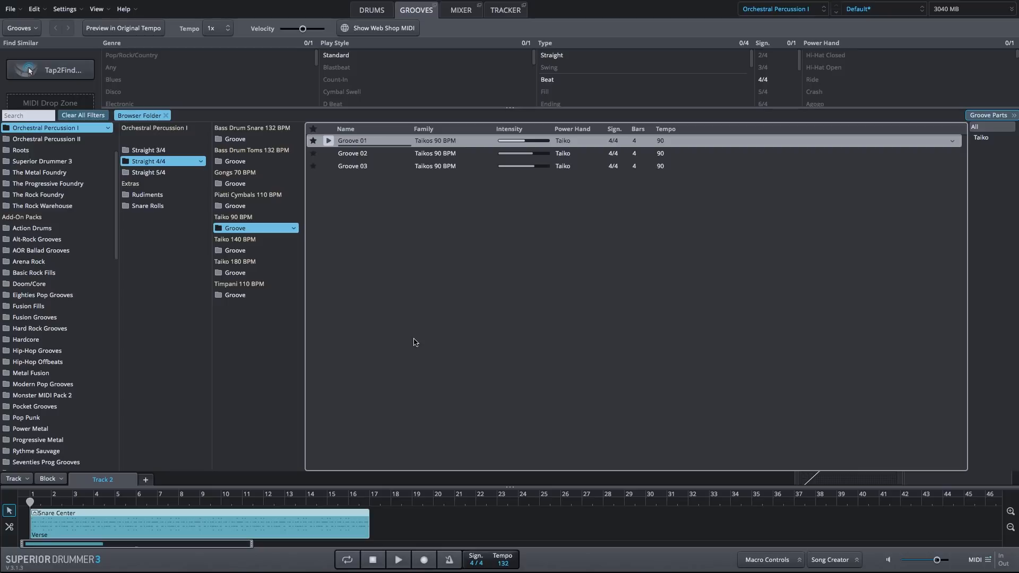
pyautogui.doubleClick(253, 528)
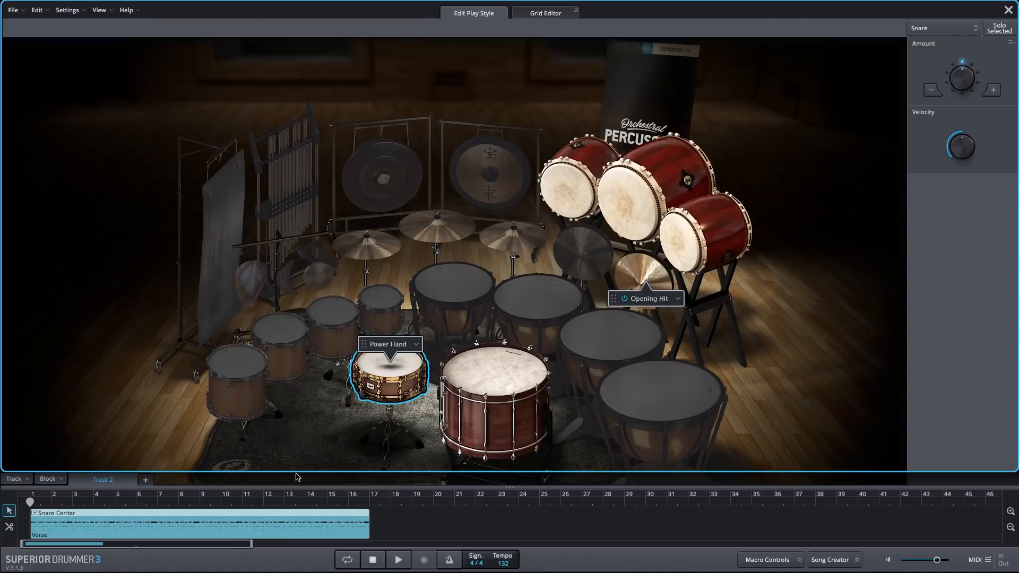
pyautogui.click(544, 15)
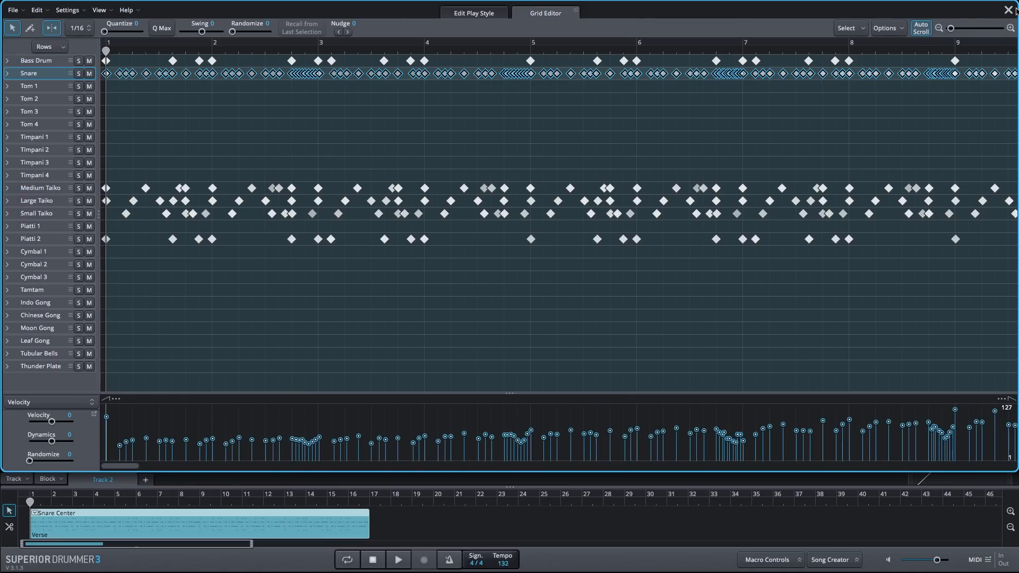
pyautogui.click(1009, 10)
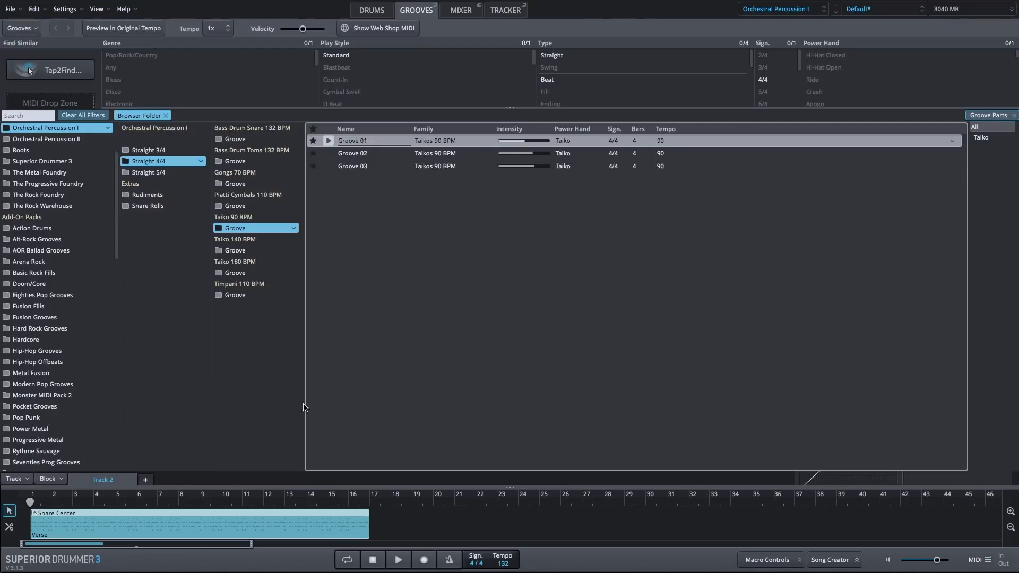
pyautogui.doubleClick(262, 521)
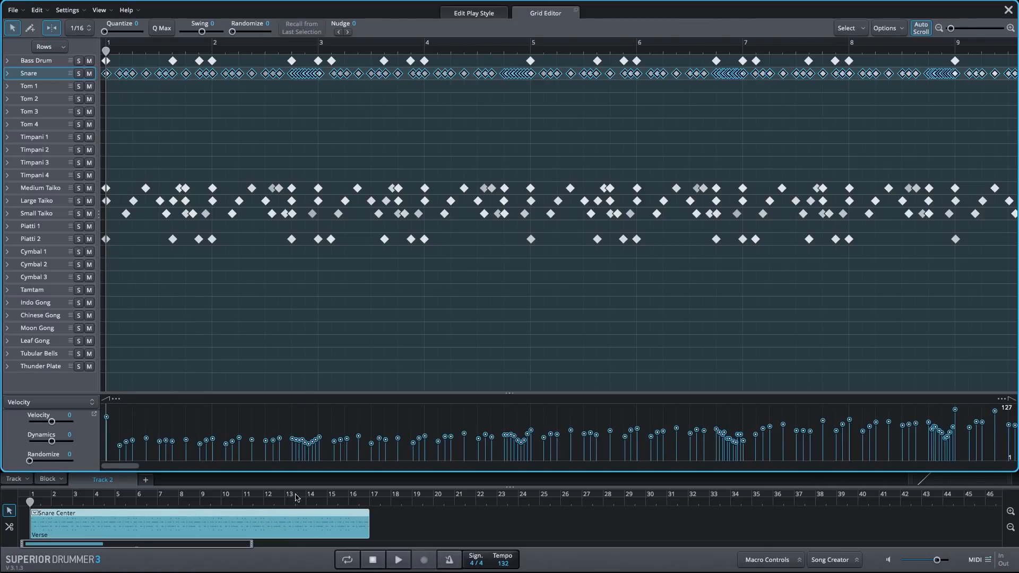
# - Show the full length of the block and compare the velocities of the Medium Taiko and Snare notes
pyautogui.scroll(-5, 655, 227)
pyautogui.click(261, 310)
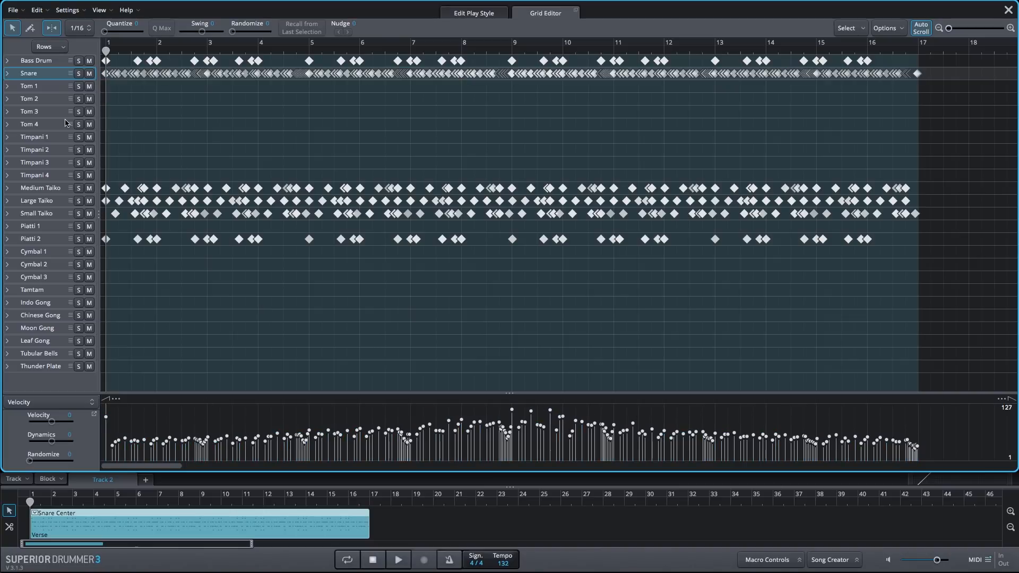
pyautogui.click(48, 189)
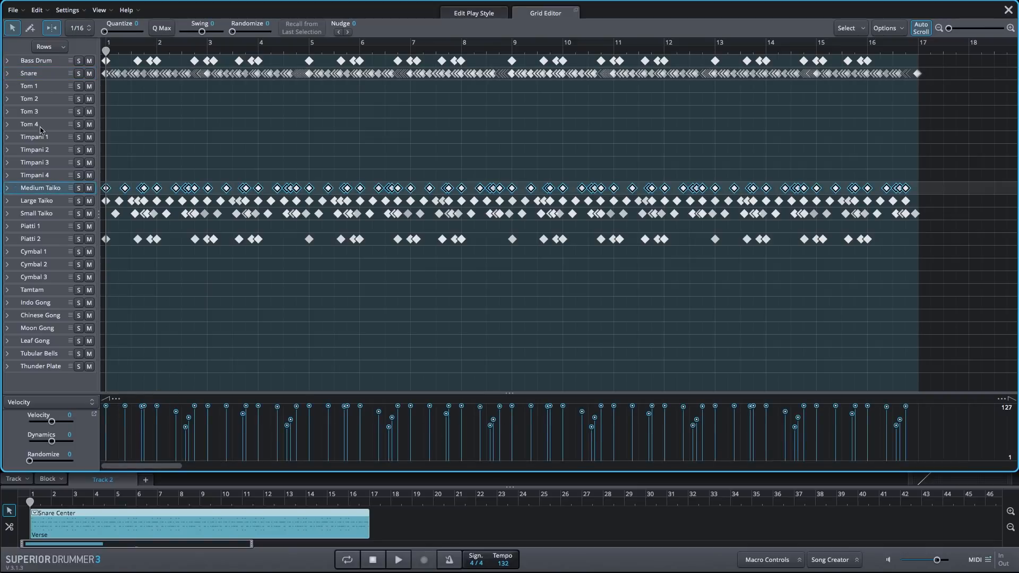
pyautogui.click(37, 75)
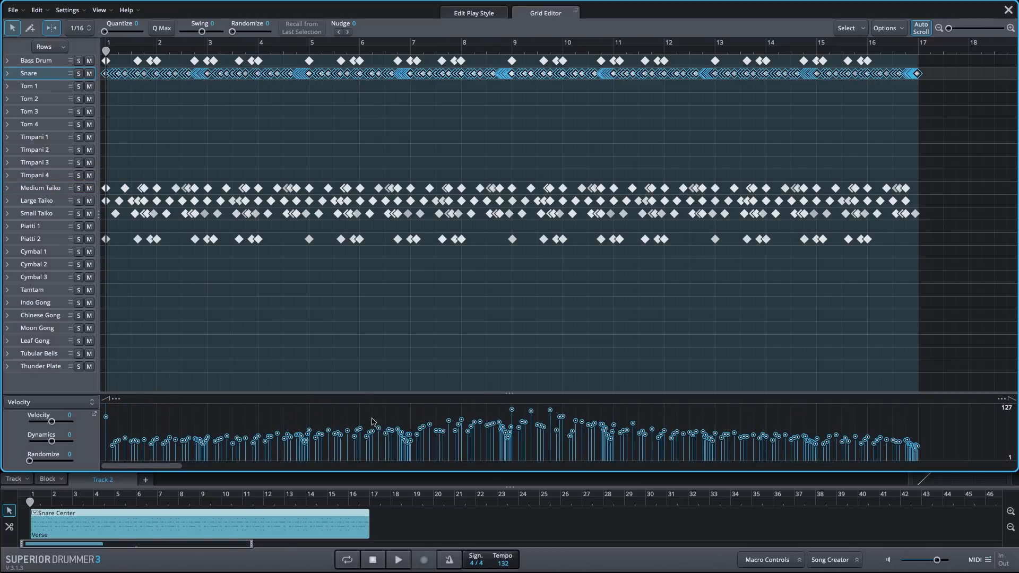
# - Split the block at bar 9 and fade the snare velocities down toward the end of the second block
pyautogui.click(202, 520)
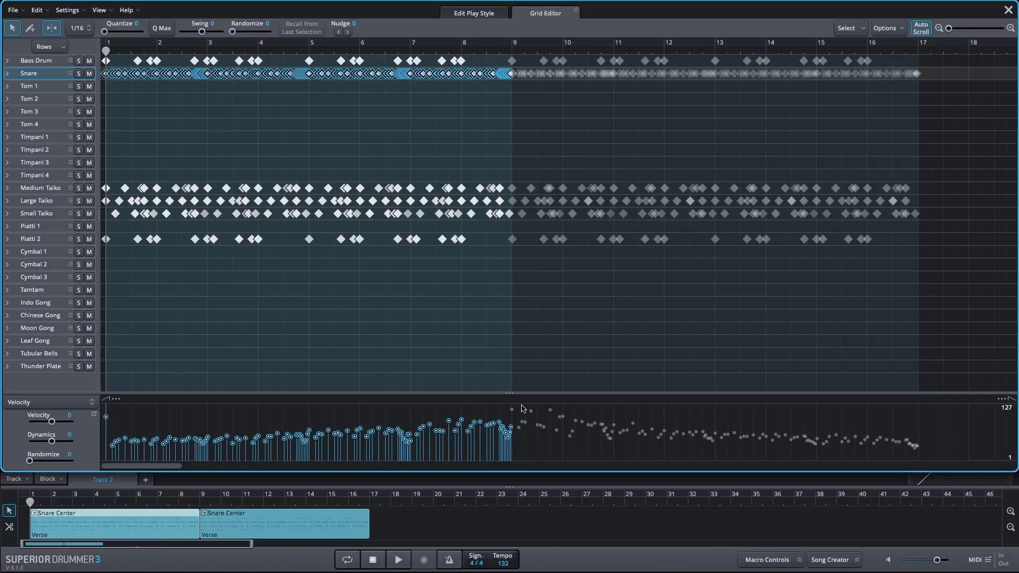
pyautogui.click(291, 533)
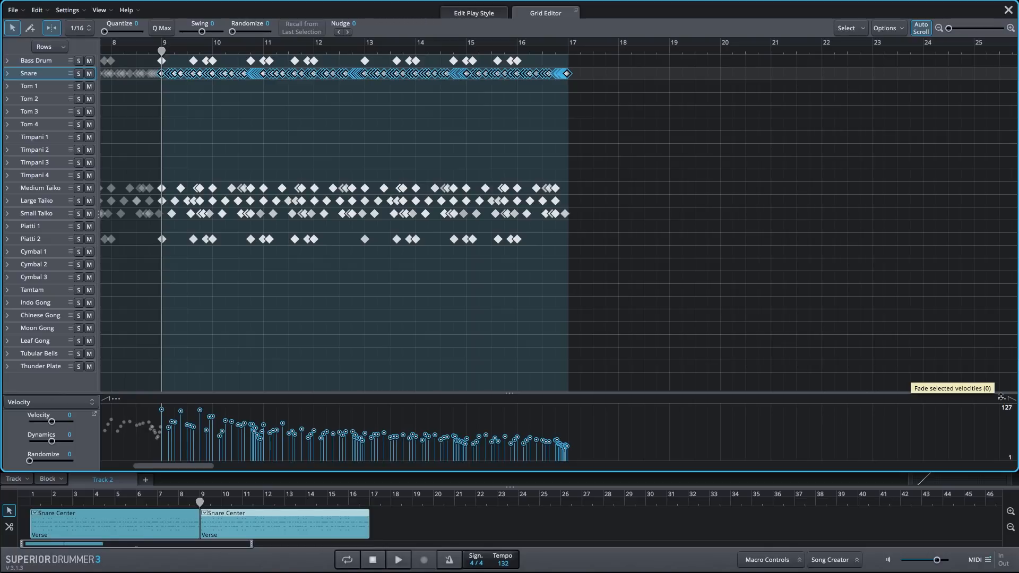
pyautogui.moveTo(1001, 397); pyautogui.dragTo(1008, 414)
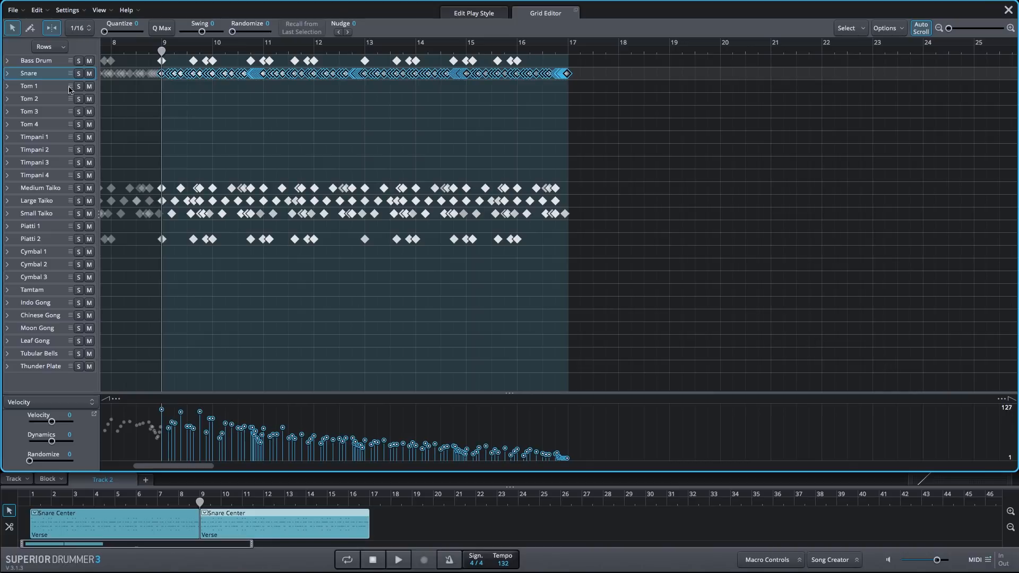
# - Fade the bass drum velocities out across the second block
pyautogui.click(54, 63)
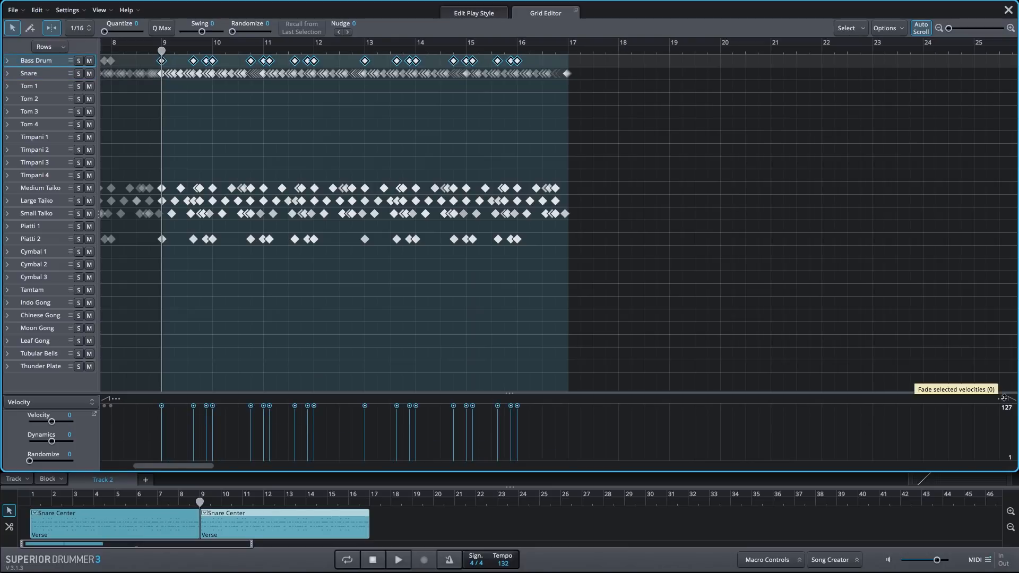
pyautogui.moveTo(1004, 397); pyautogui.dragTo(1007, 462)
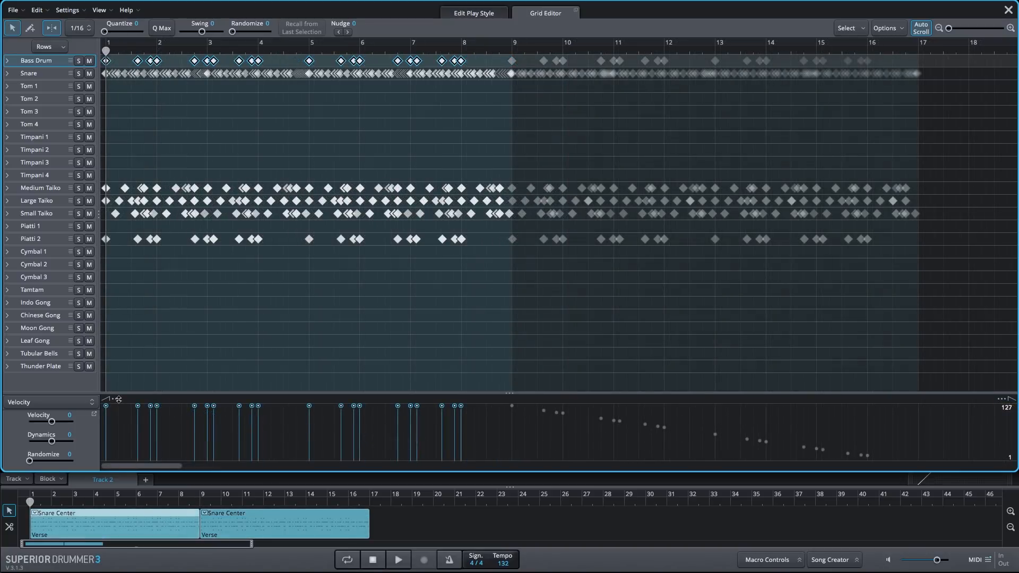
# - Fade the bass drum velocities in across the first block and raise its opening hit back to a high velocity
pyautogui.moveTo(118, 399); pyautogui.dragTo(116, 462)
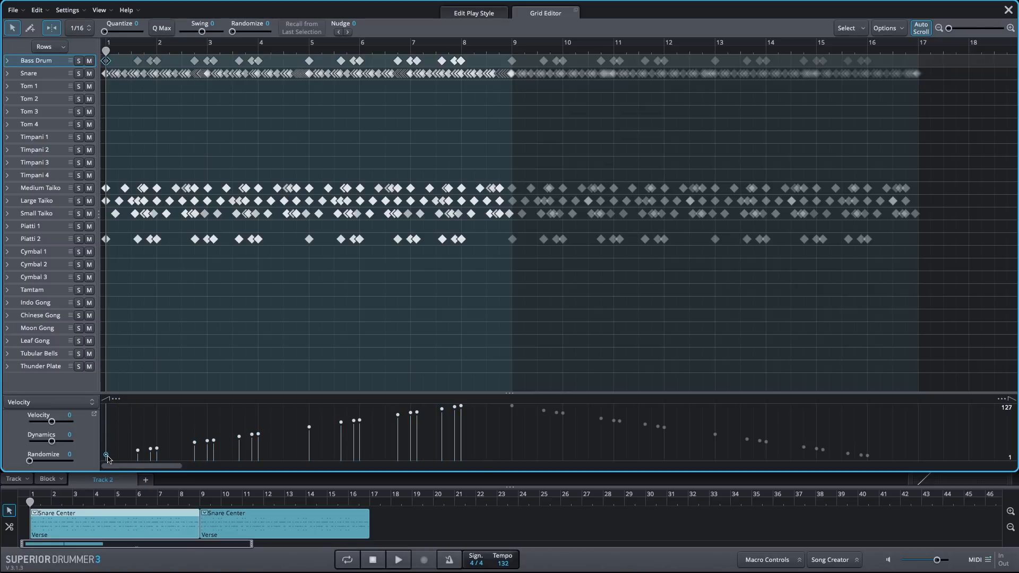
pyautogui.moveTo(107, 459); pyautogui.dragTo(113, 430)
pyautogui.moveTo(117, 424); pyautogui.dragTo(119, 414)
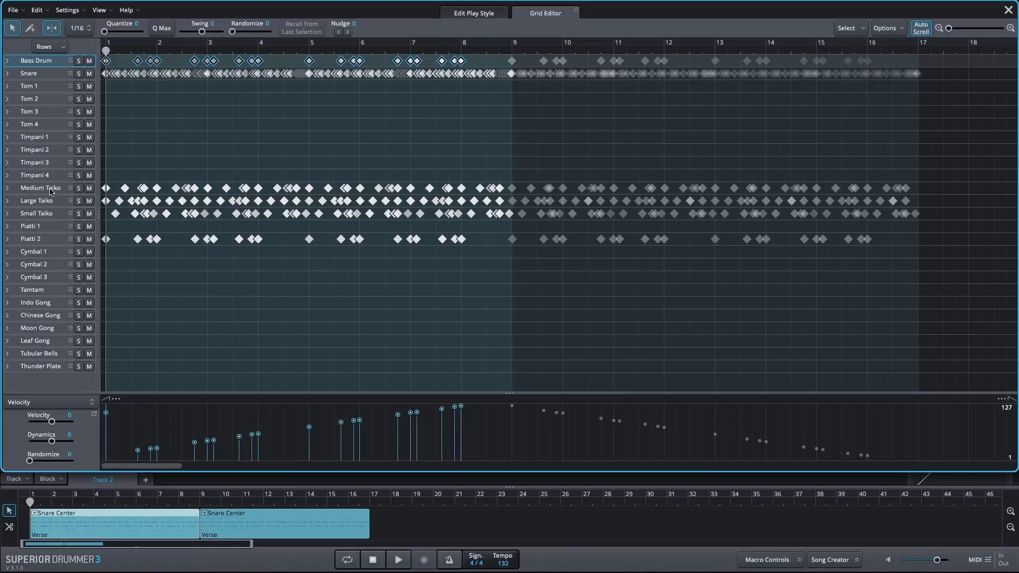
# - Fade in the velocities of all three taikos across the first block, keeping their opening hits strong
pyautogui.click(52, 190)
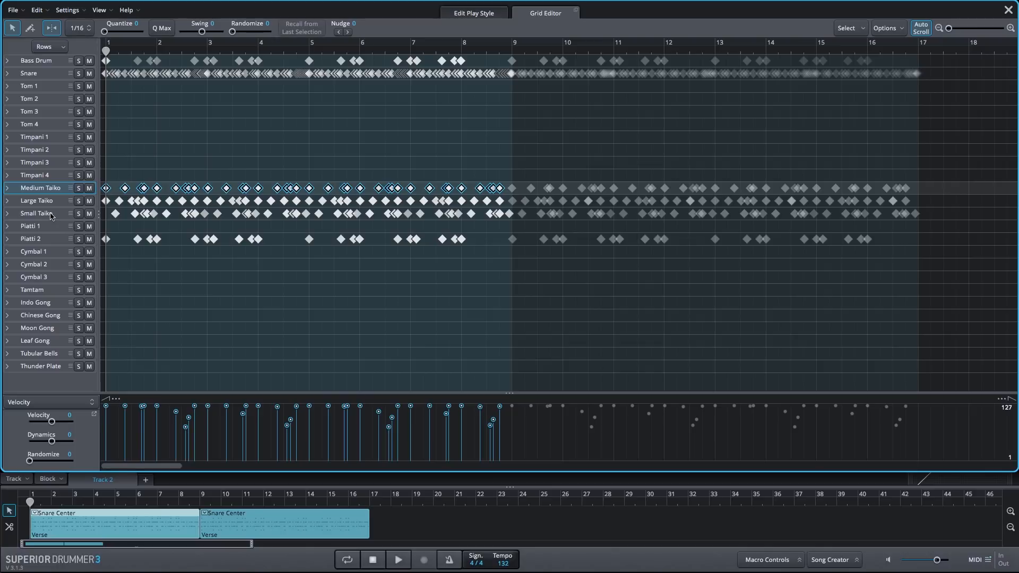
pyautogui.keyDown('shift'); pyautogui.click(51, 215); pyautogui.keyUp('shift')
pyautogui.moveTo(107, 399)
pyautogui.mouseDown()
pyautogui.moveTo(120, 461)
pyautogui.moveTo(102, 461)
pyautogui.moveTo(114, 413)
pyautogui.mouseUp()
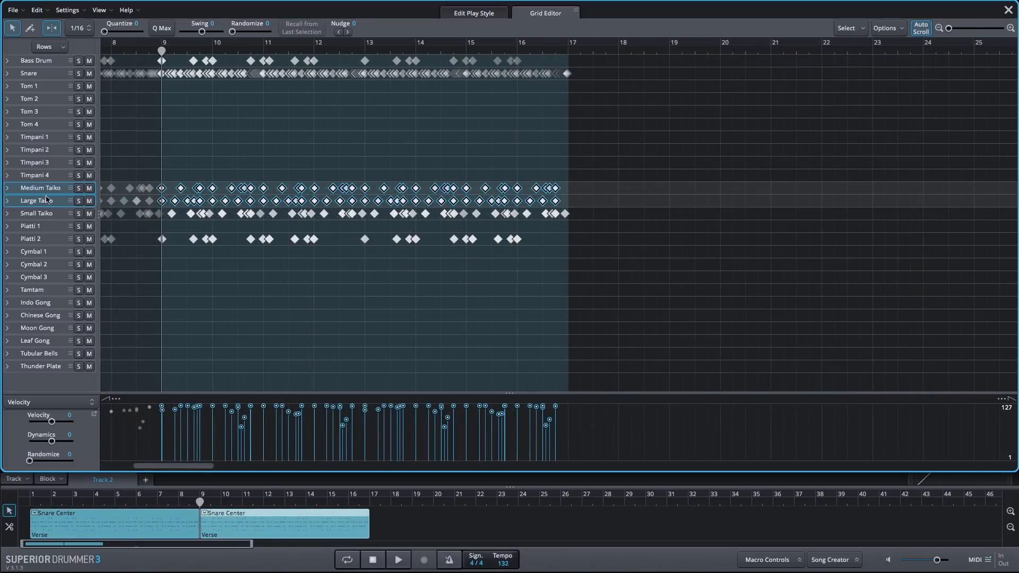
# - Select the Medium, Large and Small Taiko notes in the second block and fade their velocities out
pyautogui.click(101, 523)
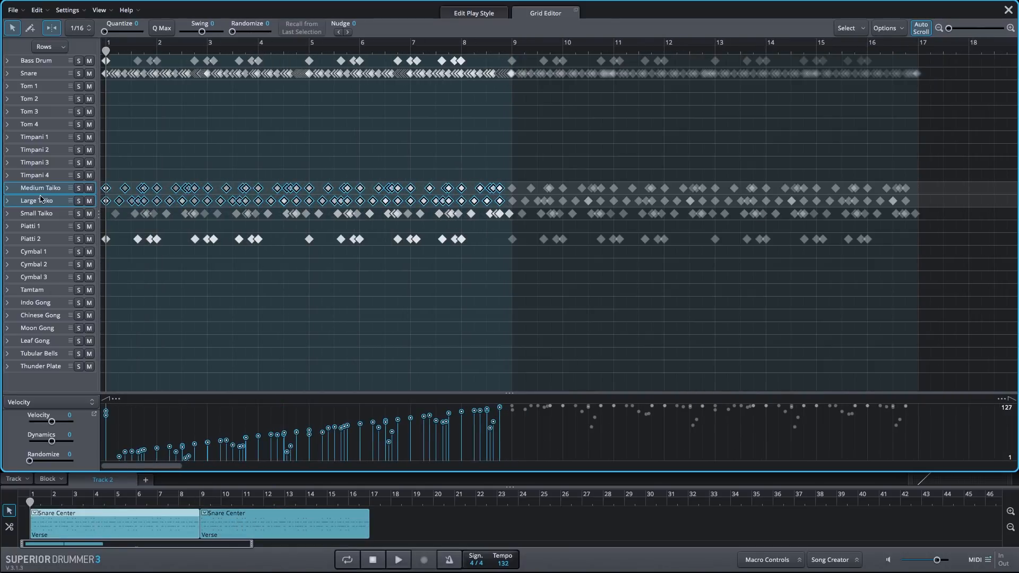
pyautogui.click(250, 531)
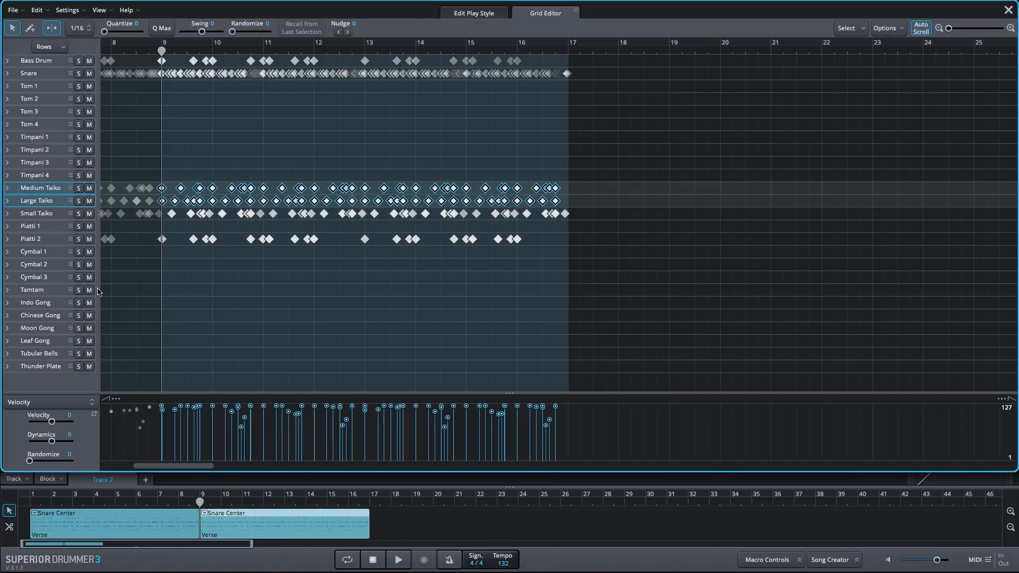
pyautogui.keyDown('ctrl'); pyautogui.click(36, 213); pyautogui.keyUp('ctrl')
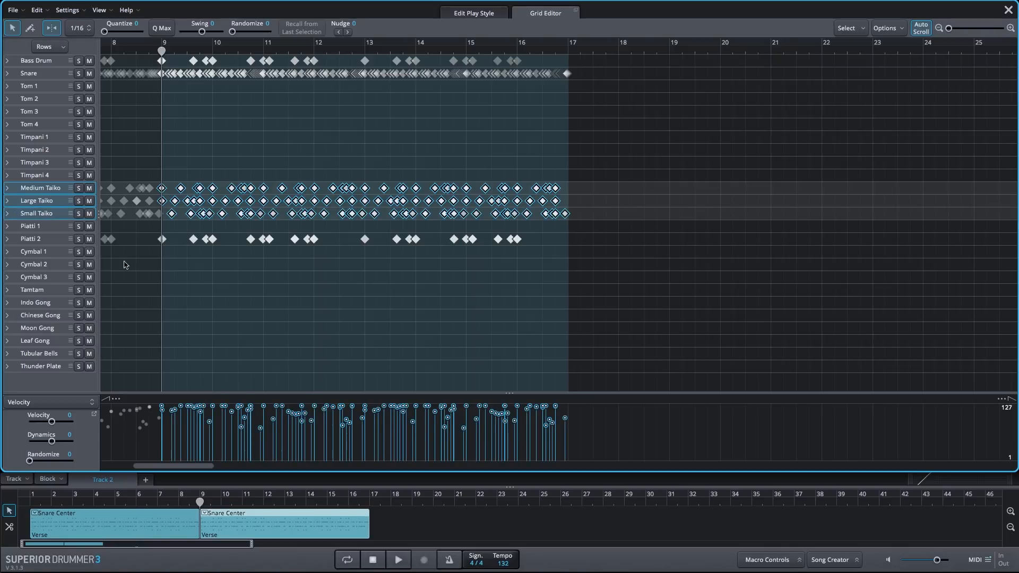
pyautogui.moveTo(1010, 399); pyautogui.dragTo(987, 457)
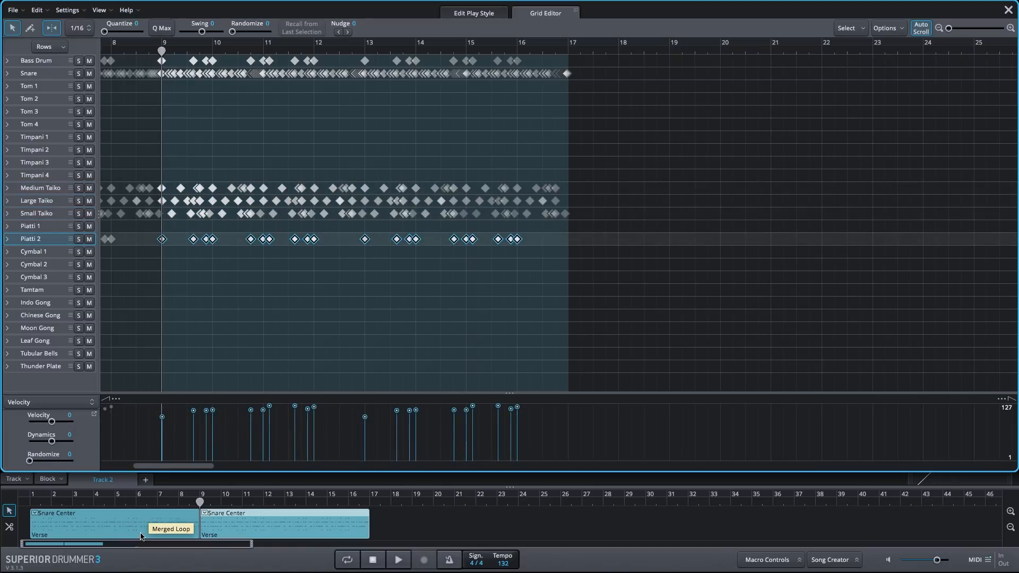
# - Fade the Piatti 2 velocities out across the second block and in across the first, with a strong opening hit
pyautogui.moveTo(1010, 399); pyautogui.dragTo(997, 453)
pyautogui.moveTo(997, 453); pyautogui.dragTo(996, 454)
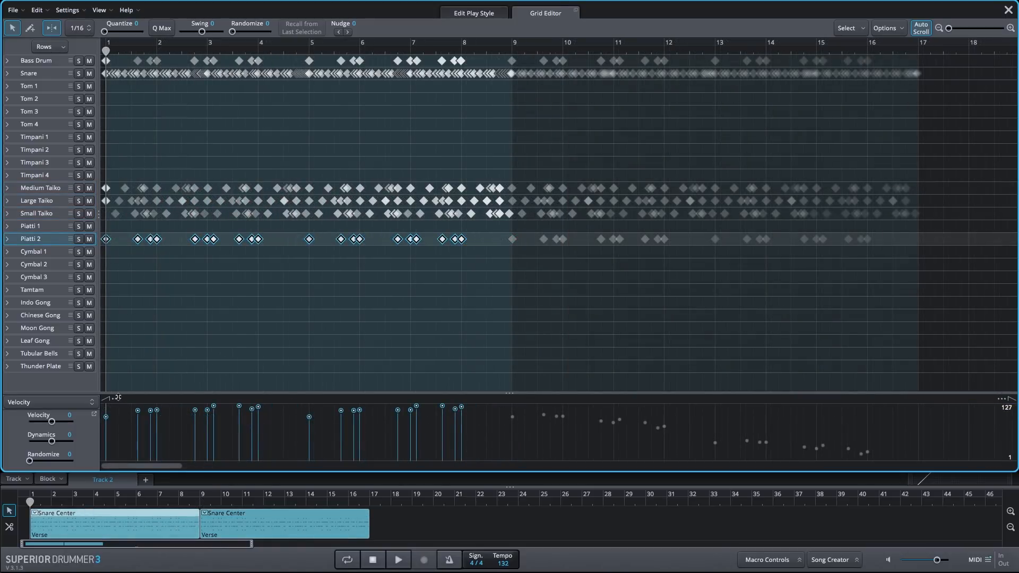
pyautogui.moveTo(118, 397)
pyautogui.mouseDown()
pyautogui.moveTo(119, 450)
pyautogui.moveTo(114, 413)
pyautogui.mouseUp()
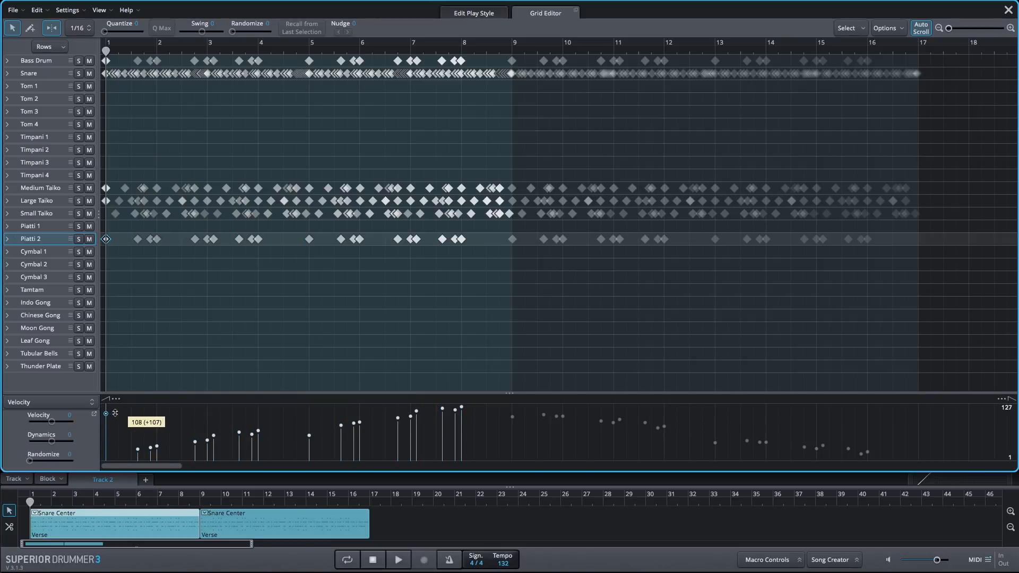
# - Select all notes of both blocks and play them in a loop to hear the crescendo and decrescendo
pyautogui.hotkey('ctrl', 'a')
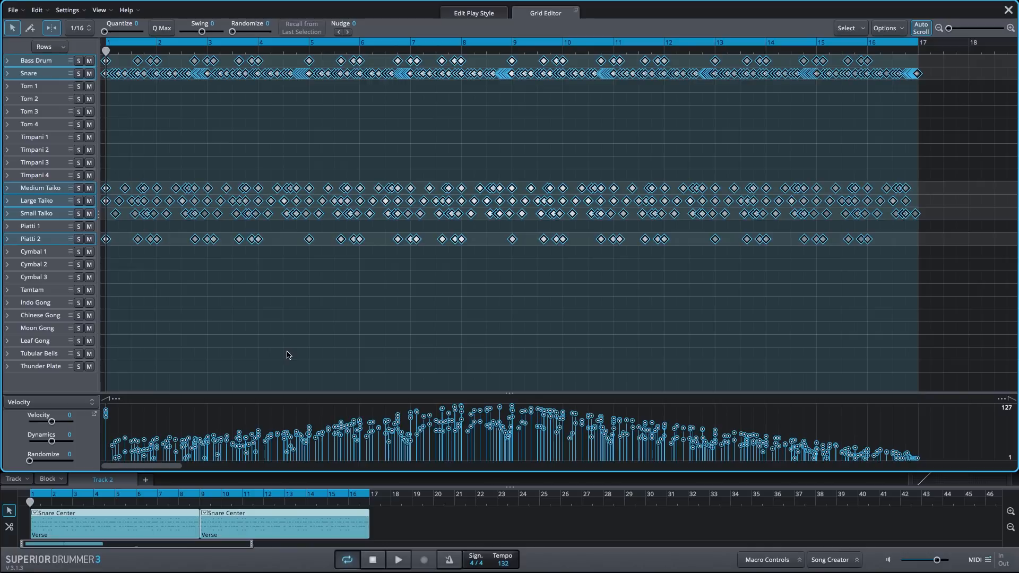
pyautogui.click(398, 560)
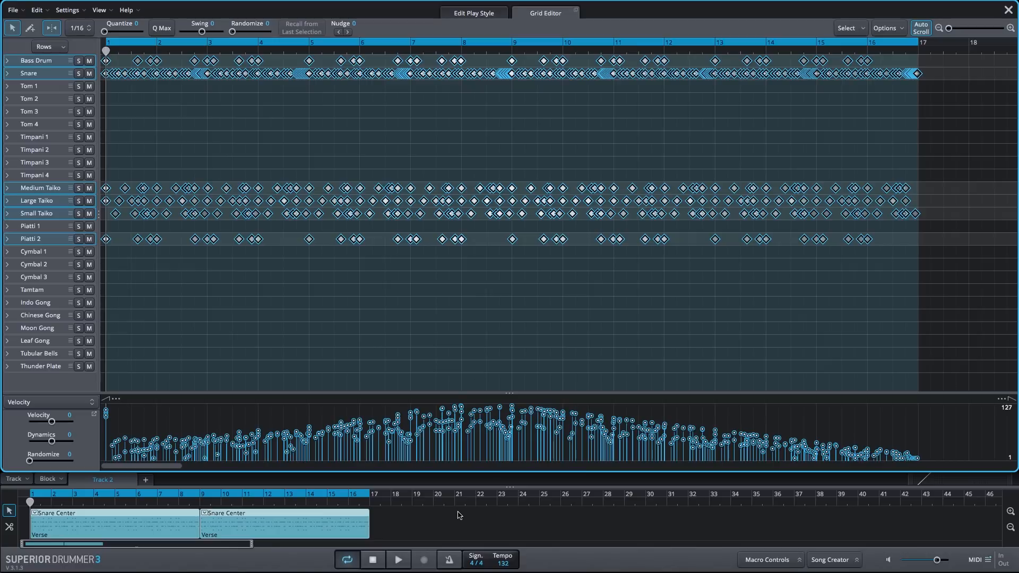
# - In the second block, fade the Piatti 2 velocities down further and set their Velocity to 33 and Dynamics to -16
pyautogui.click(52, 240)
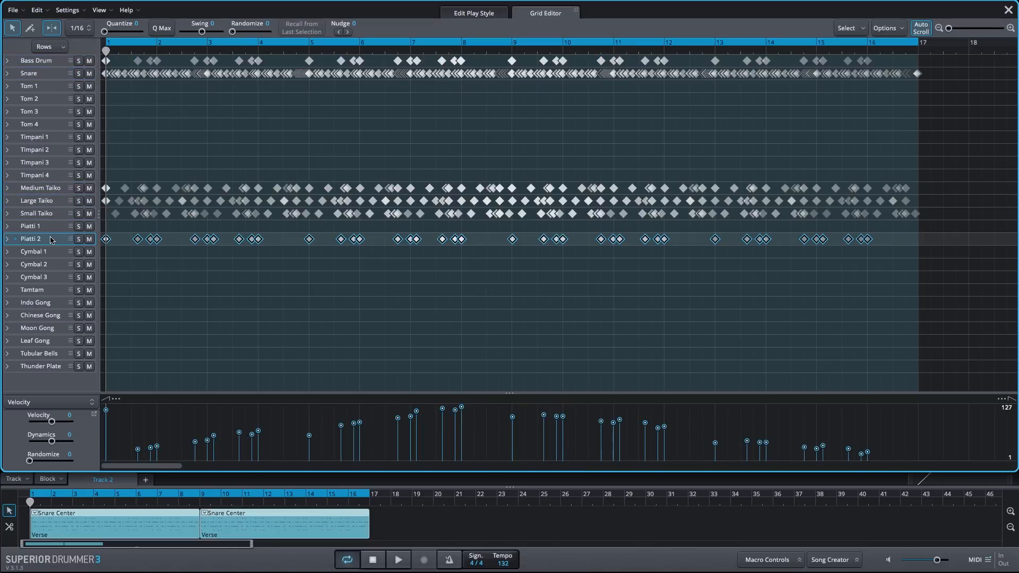
pyautogui.click(212, 512)
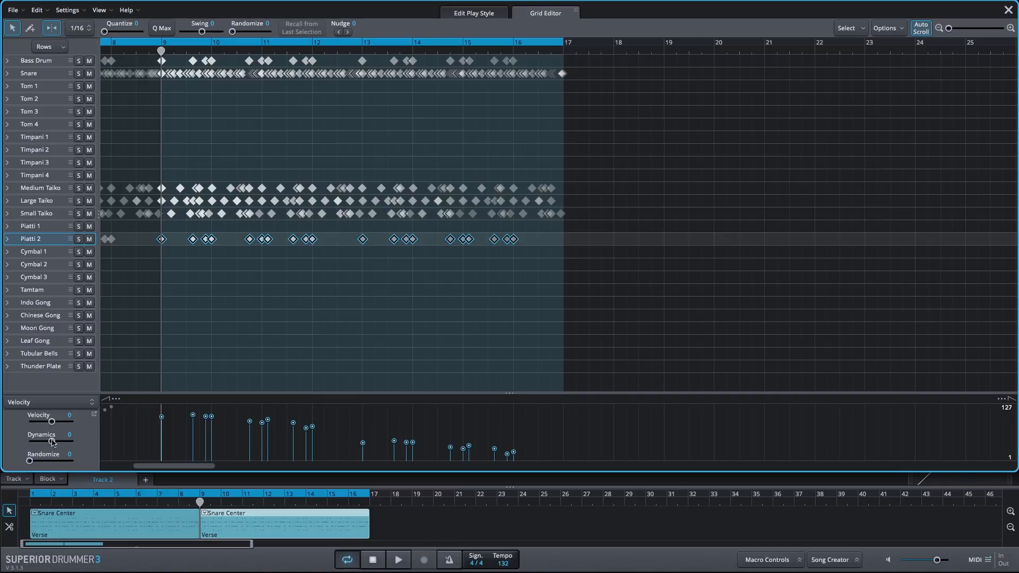
pyautogui.moveTo(53, 443); pyautogui.dragTo(59, 426)
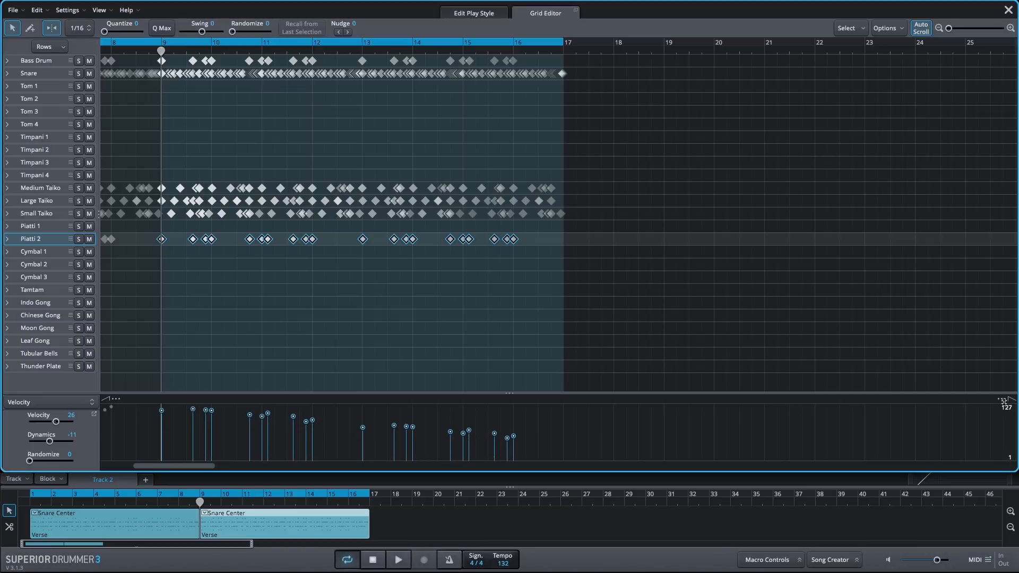
pyautogui.moveTo(1004, 402); pyautogui.dragTo(1004, 424)
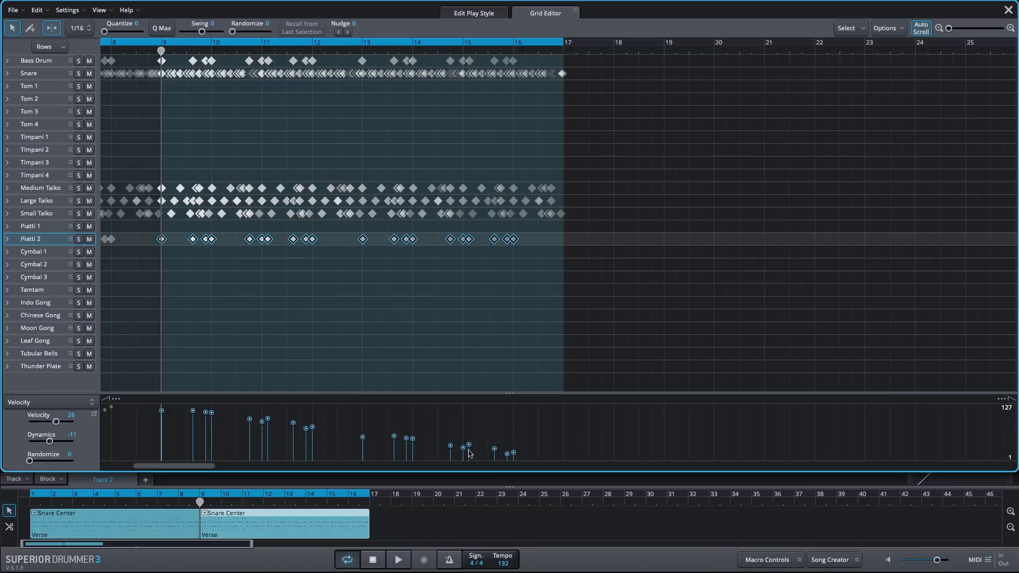
pyautogui.moveTo(49, 445); pyautogui.dragTo(57, 423)
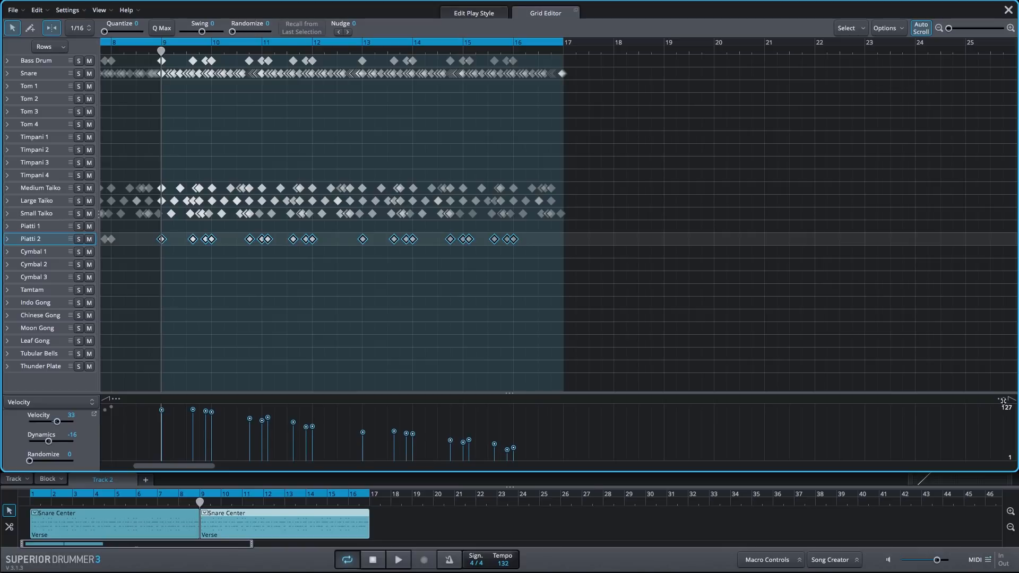
# - Deepen the Piatti 2 fade-out in the second block and fade-in in the first, with Velocity 13, Dynamics -12 and a strong opening hit
pyautogui.moveTo(1003, 401); pyautogui.dragTo(1001, 408)
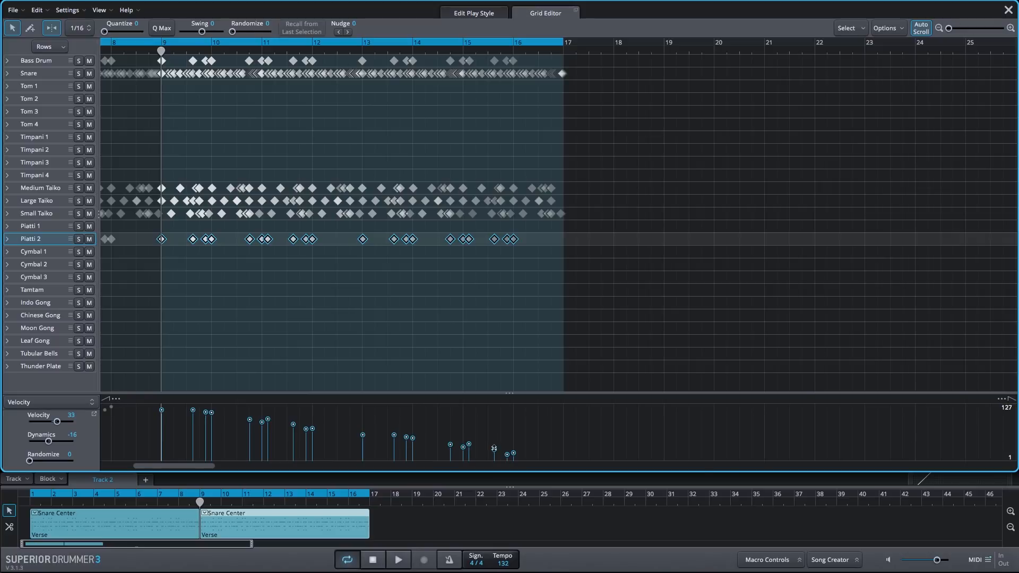
pyautogui.click(156, 527)
pyautogui.moveTo(49, 443); pyautogui.dragTo(57, 425)
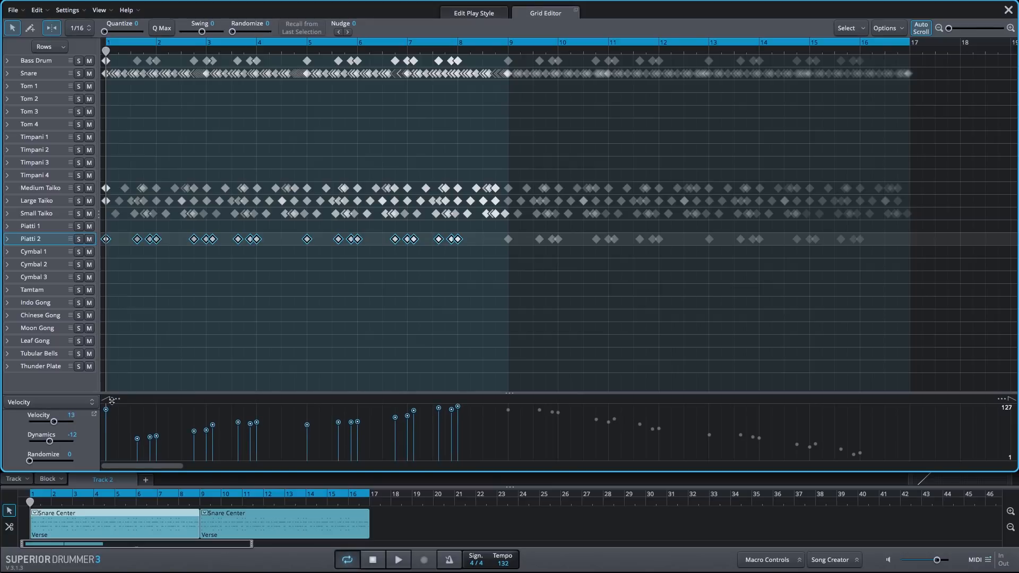
pyautogui.click(111, 425)
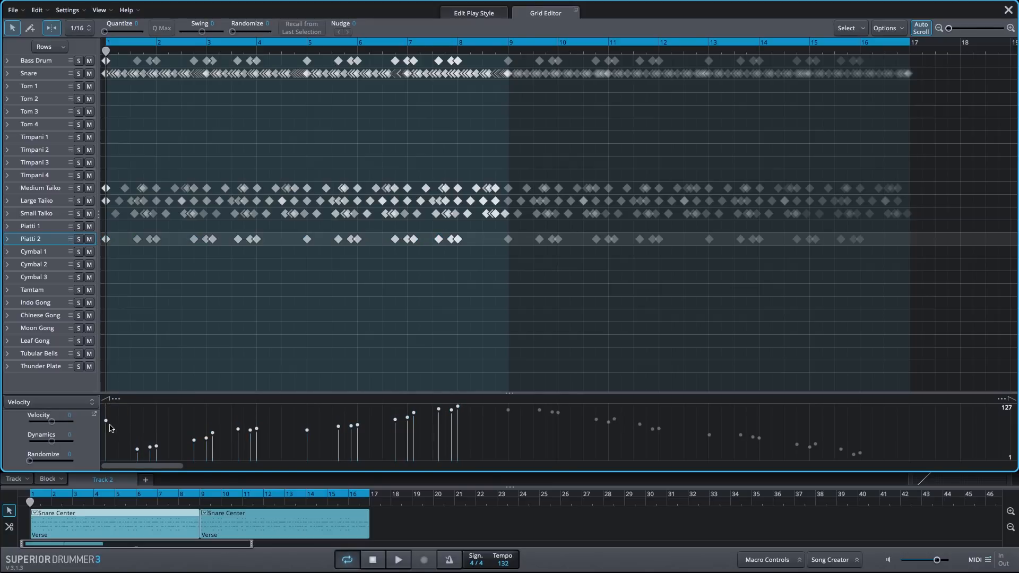
pyautogui.moveTo(106, 421); pyautogui.dragTo(149, 415)
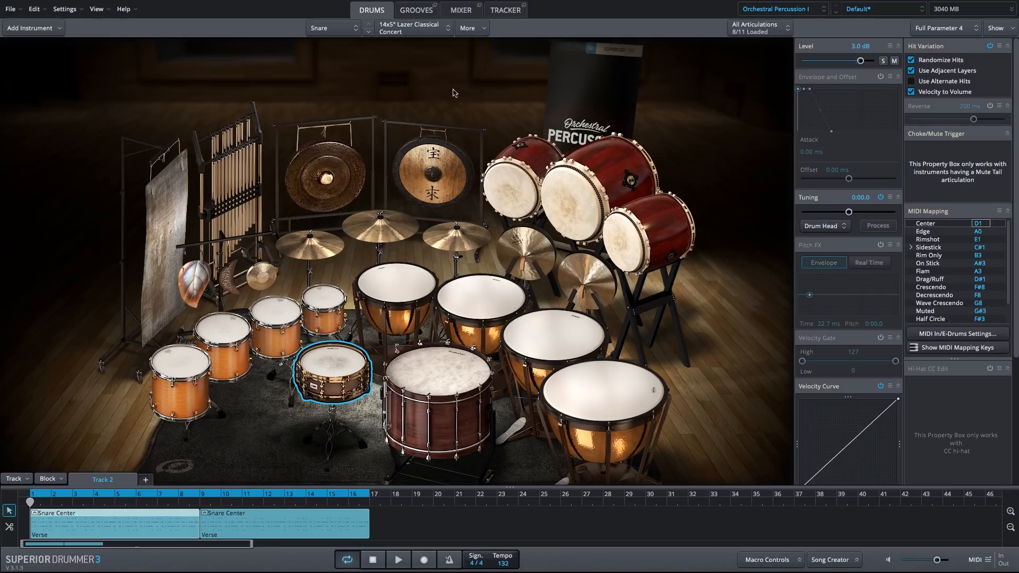
# - Review the Grooves library, and reopen the first block of the track to look at its Edit Play Style and Grid Editor views
pyautogui.click(417, 11)
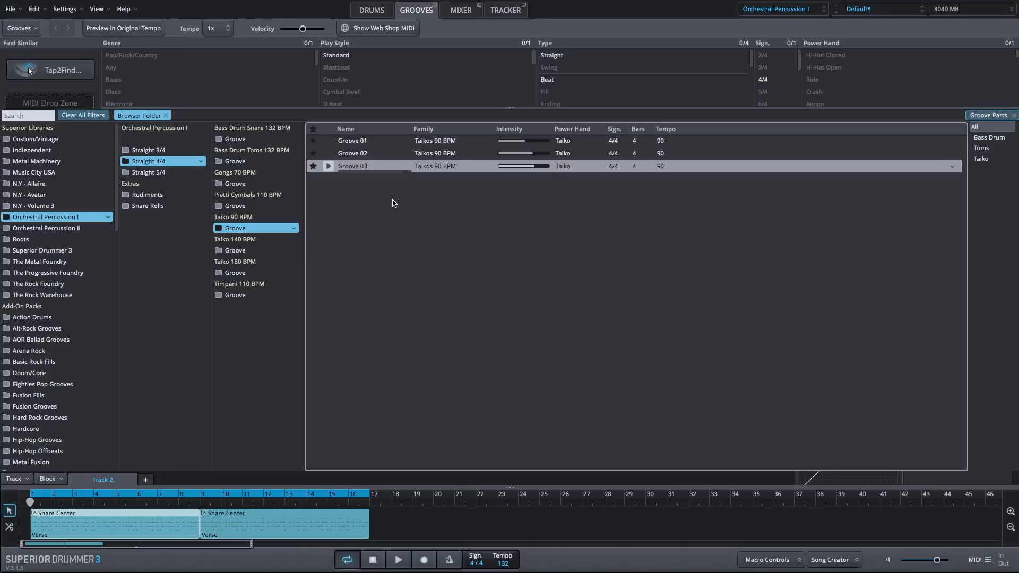
pyautogui.doubleClick(175, 533)
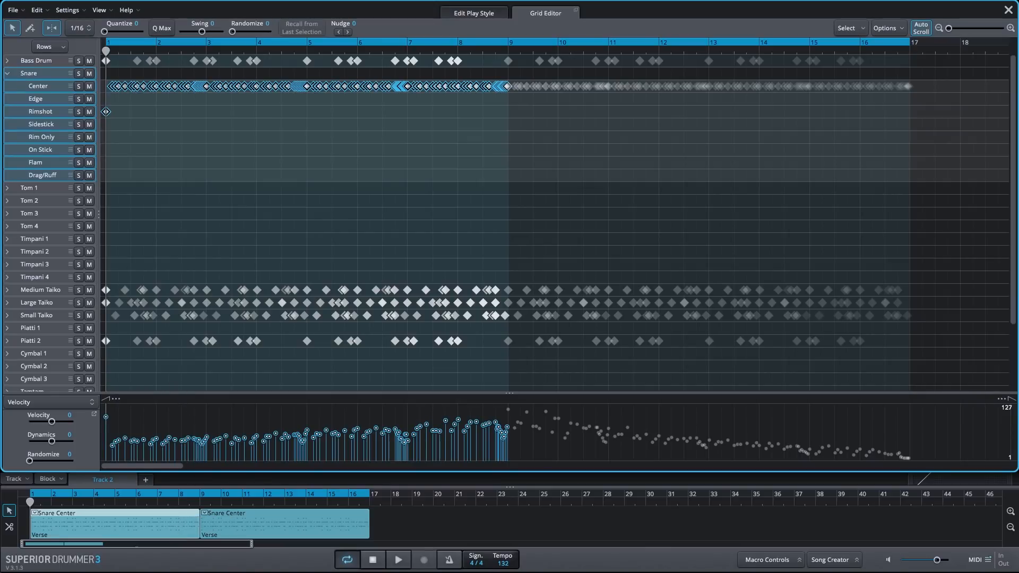
pyautogui.click(474, 16)
pyautogui.click(544, 15)
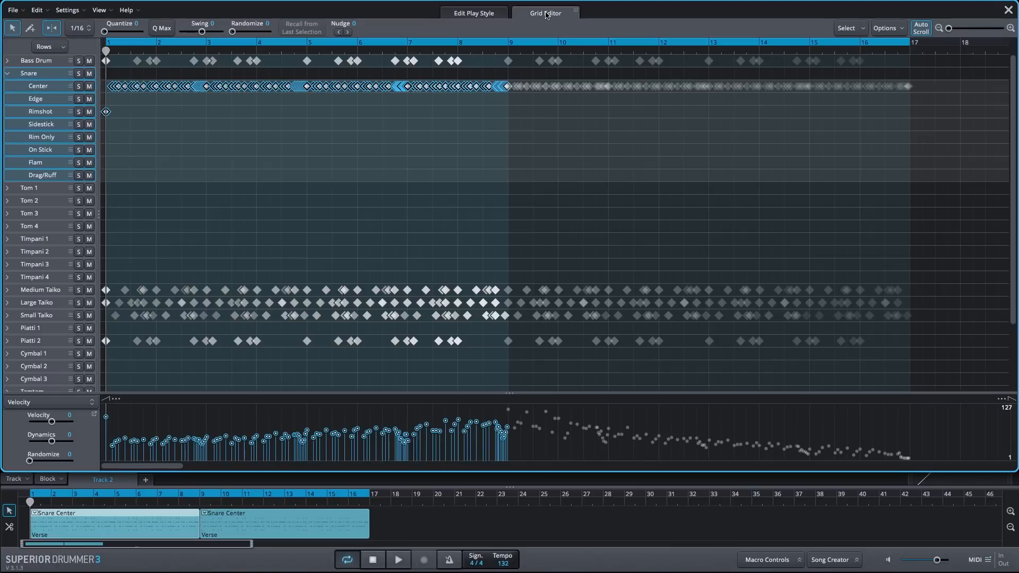